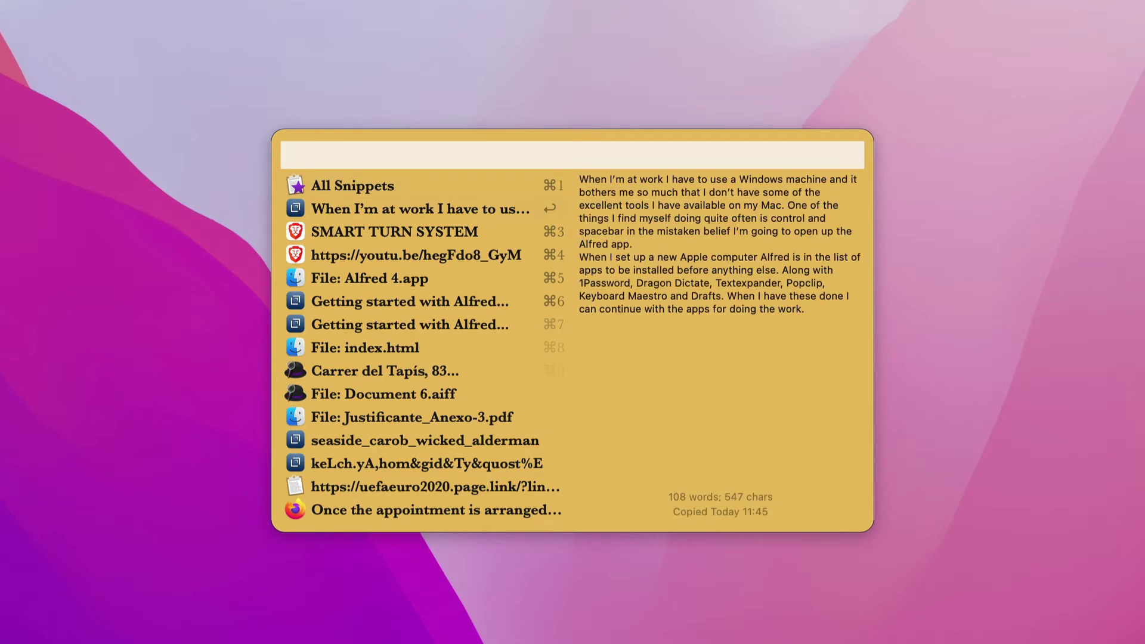
- Browse the top entries of Alfred's clipboard history and preview their contents
key("Down")
key("Down")
key("Down")
key("Down")
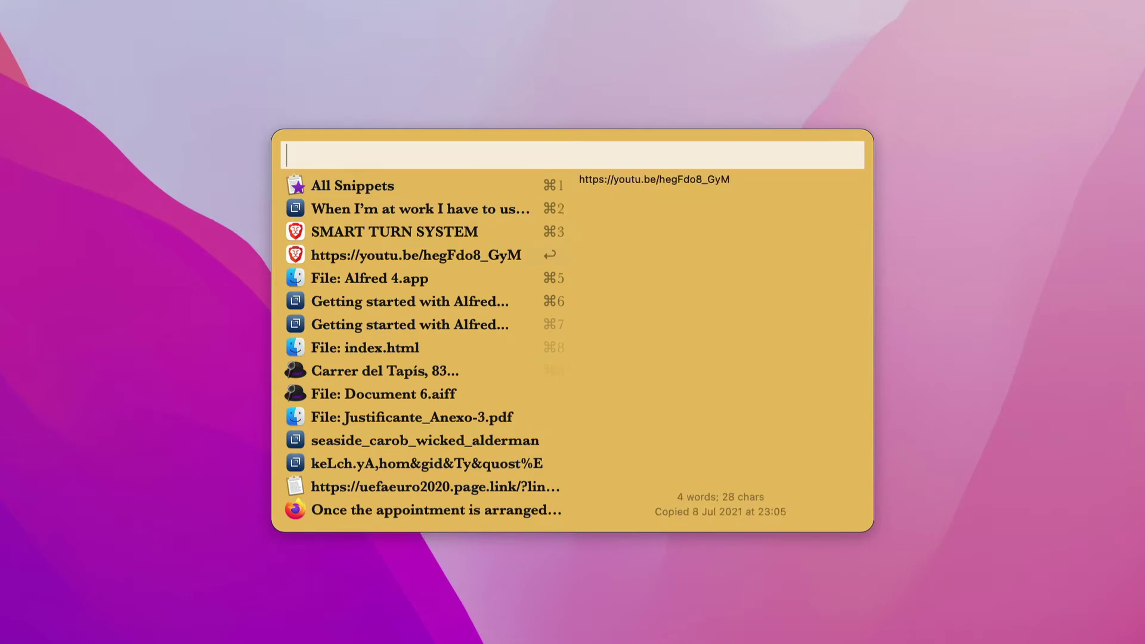
key("Up")
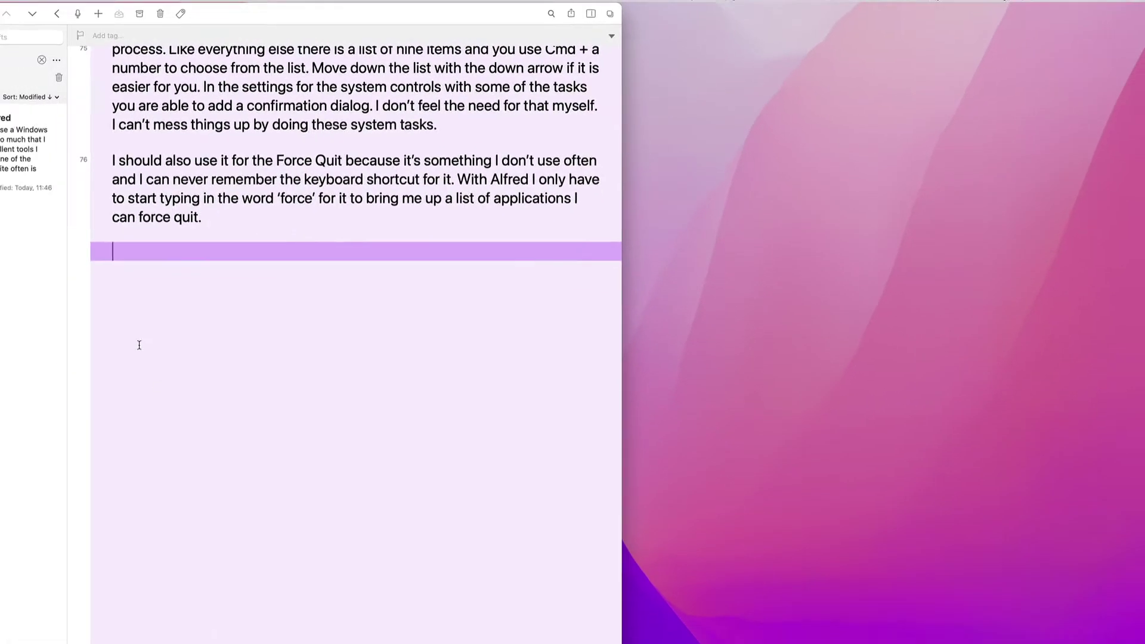
- Open Alfred's clipboard viewer with the keyword clp and paste the "When I'm at work I have to us…" entry at the end of the draft
key("alt+space")
type("clp")
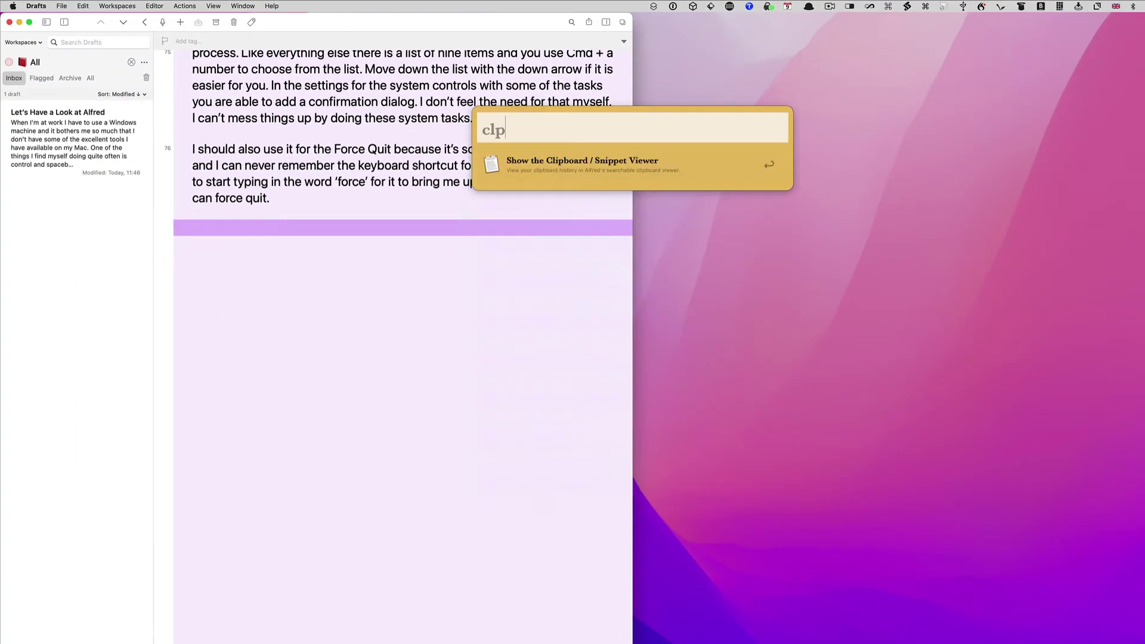
key("Return")
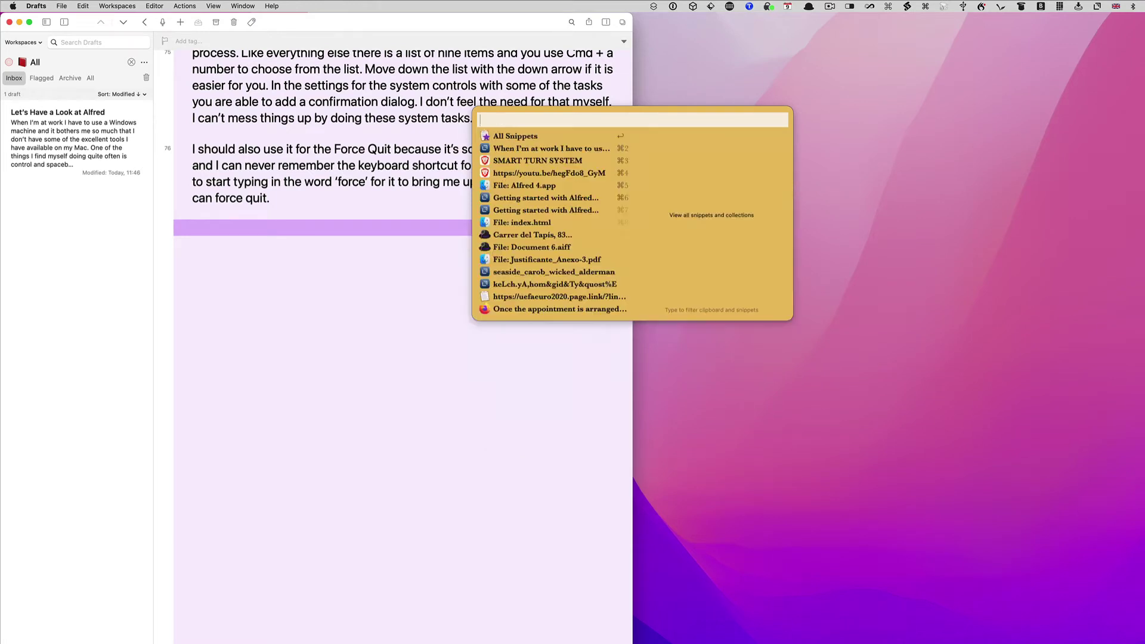
key("Down")
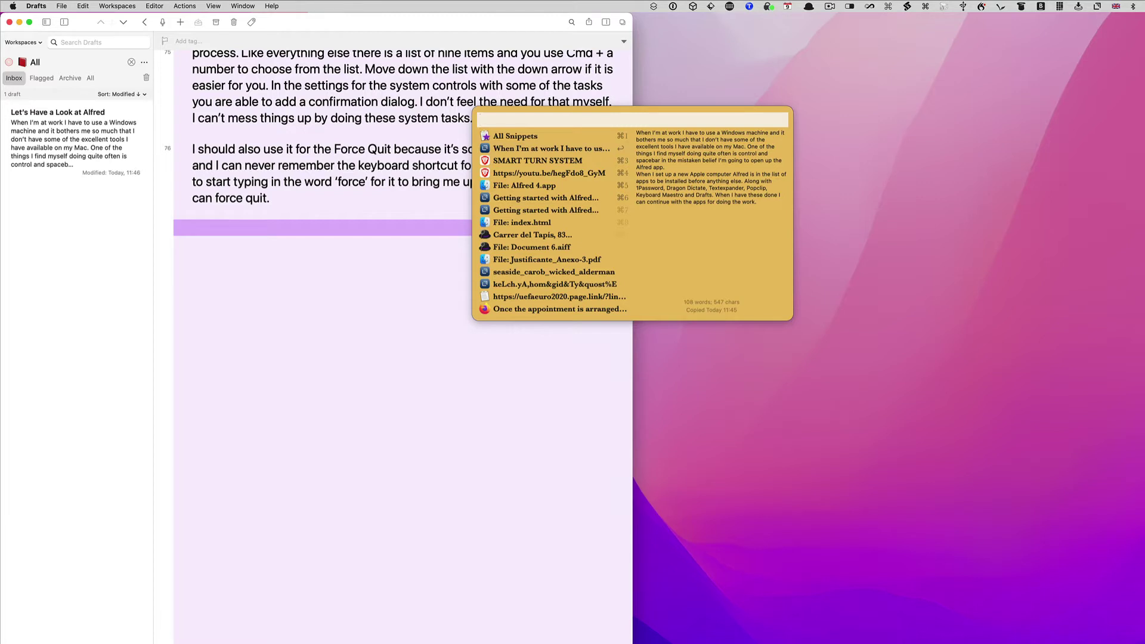
key("Return")
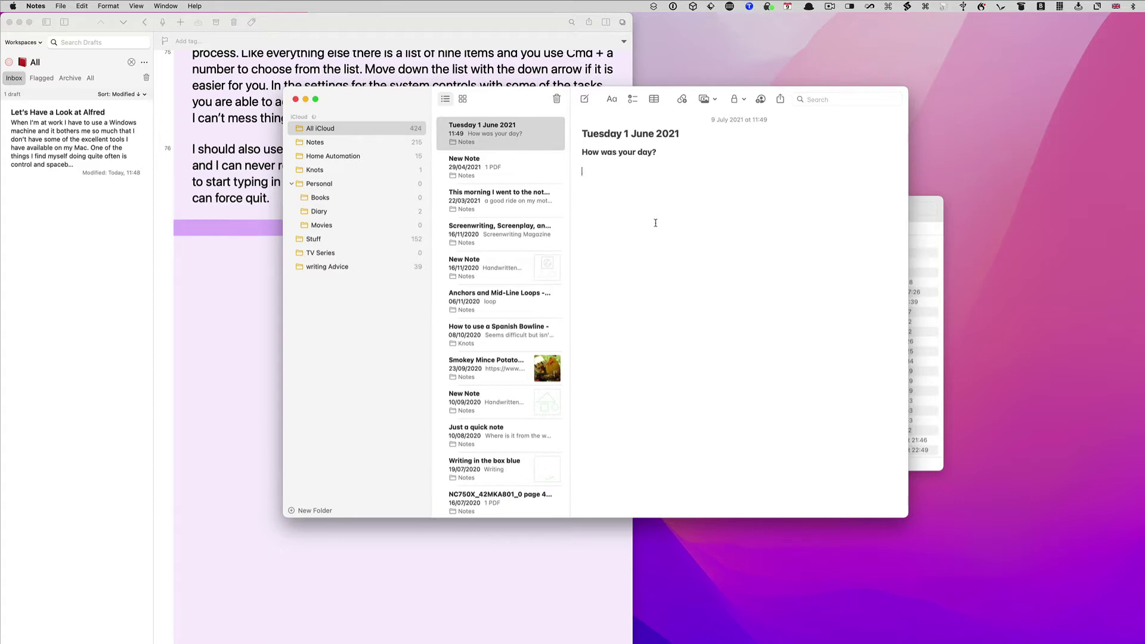
- Insert the 480x280 image from Alfred's clp clipboard viewer below "How was your day?" in the Tuesday 1 June 2021 note and add a new line
key("ctrl+space")
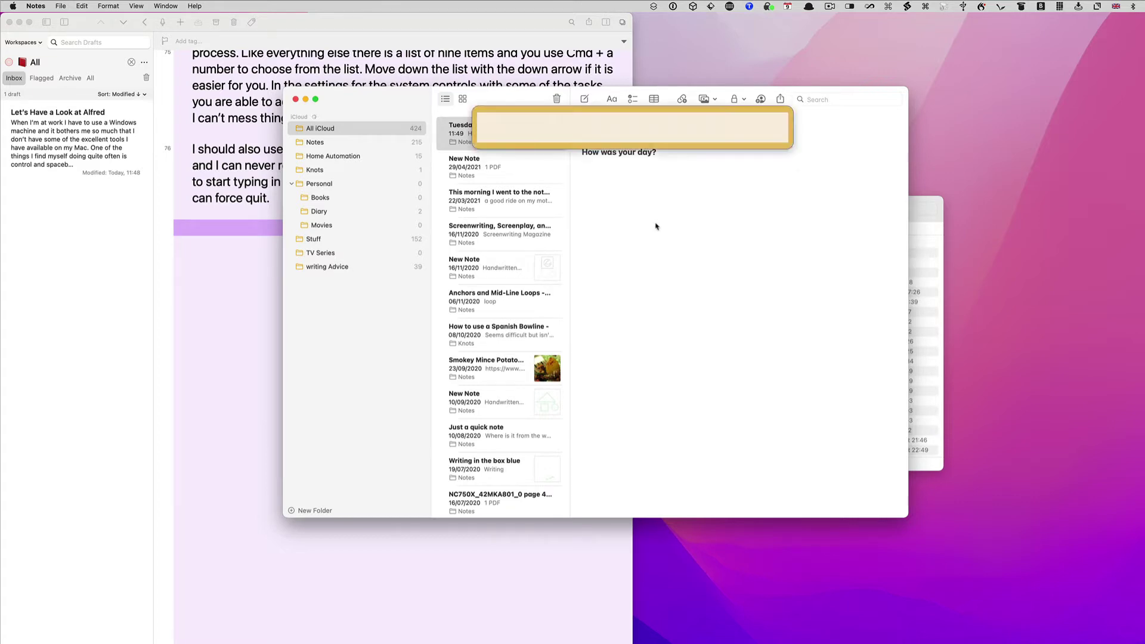
type("clp")
key("Return")
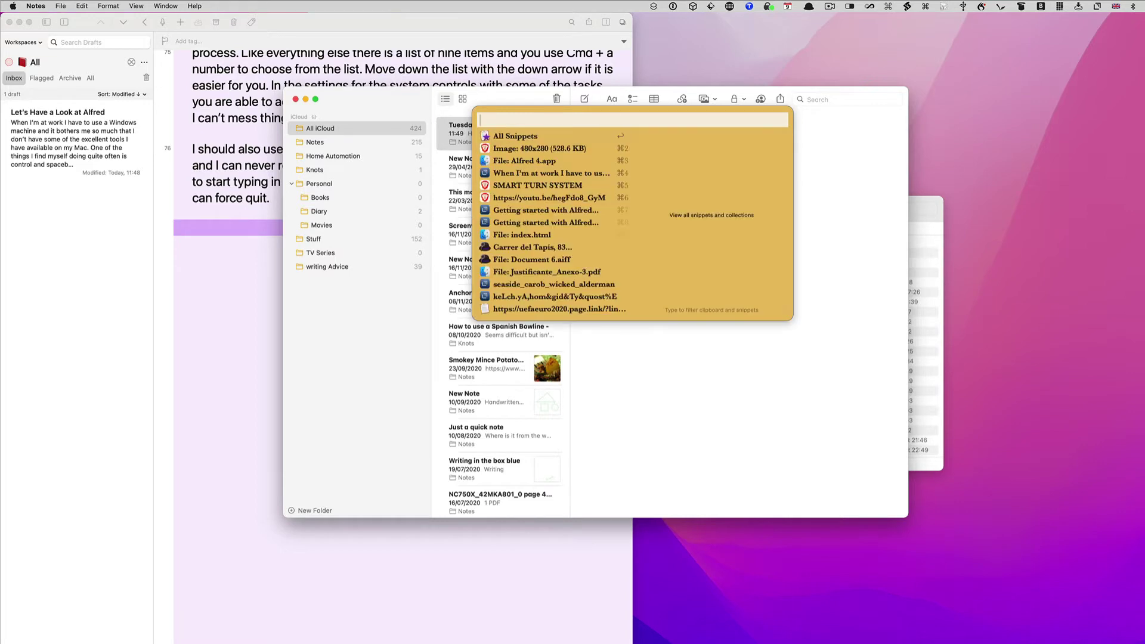
key("Down")
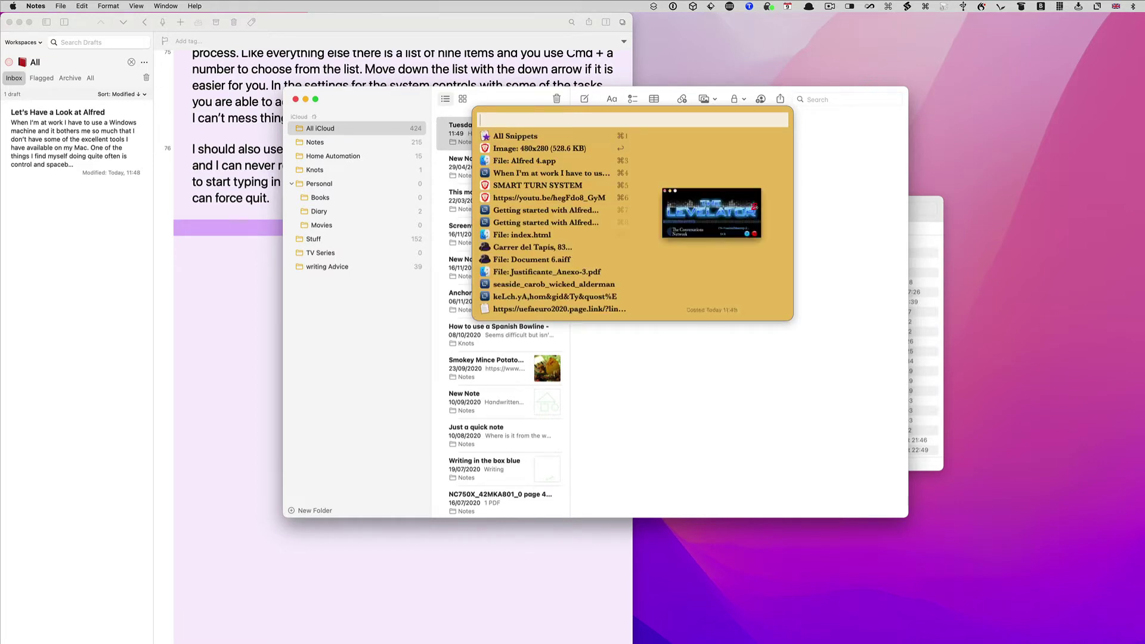
key("Return")
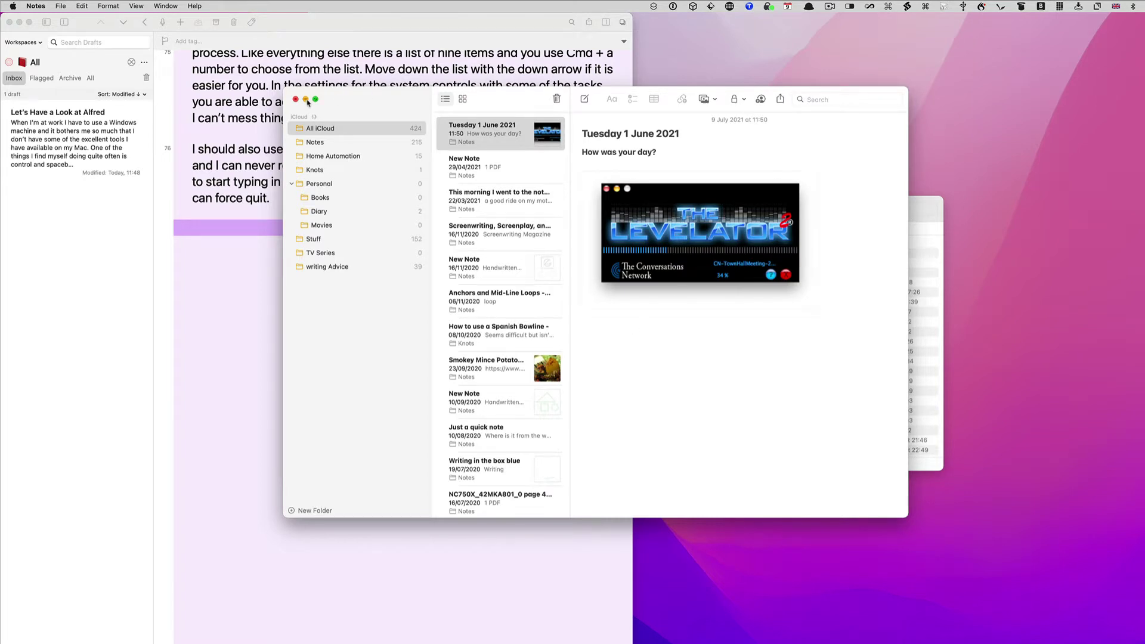
key("Return")
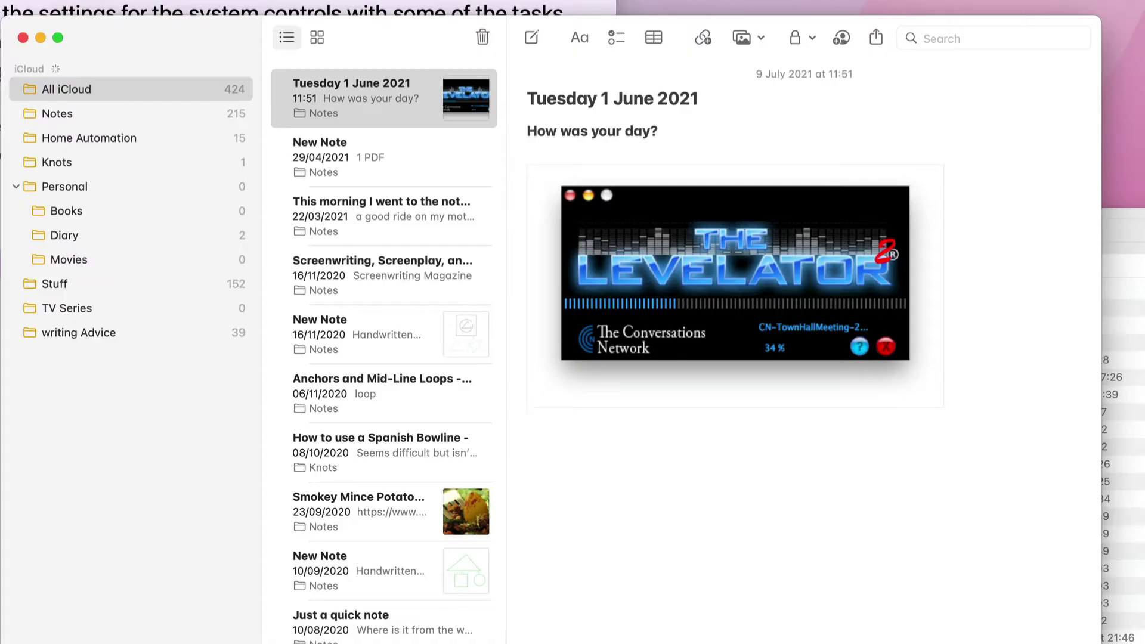
- Paste the 480x280 image a second time from the clipboard viewer below the first one, and delete the duplicate
key("alt+super+c")
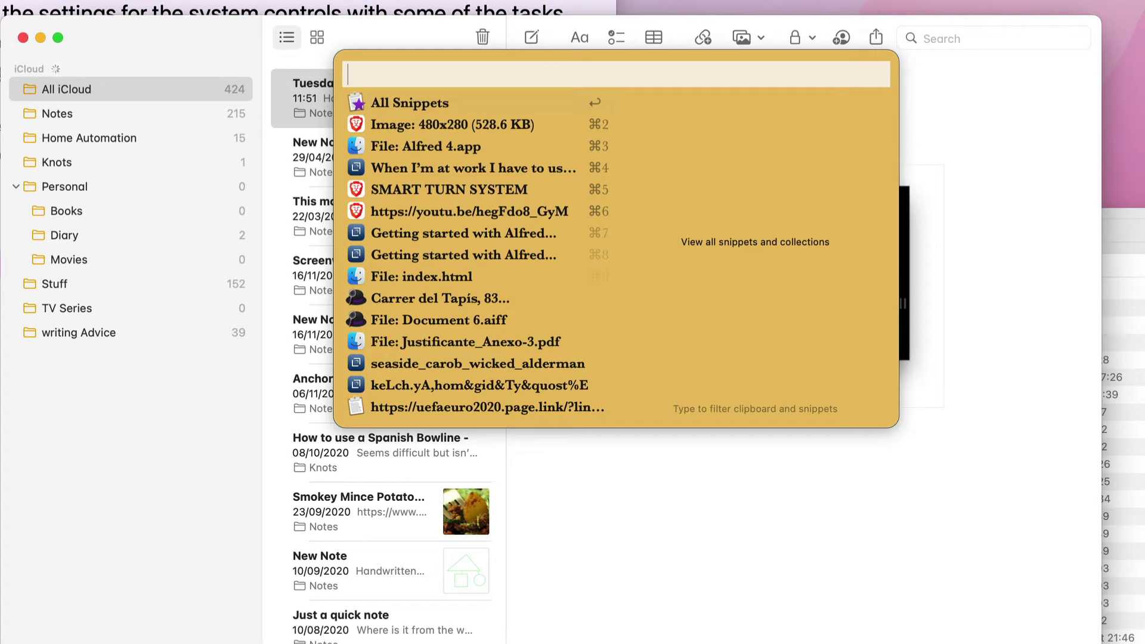
key("Down")
key("Return")
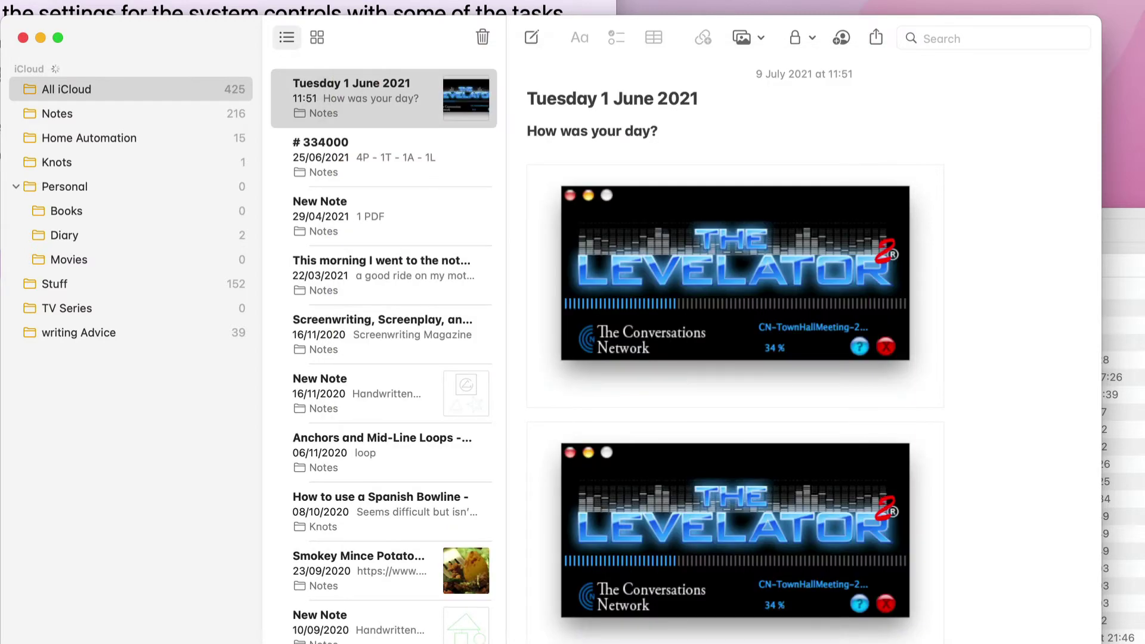
key("BackSpace")
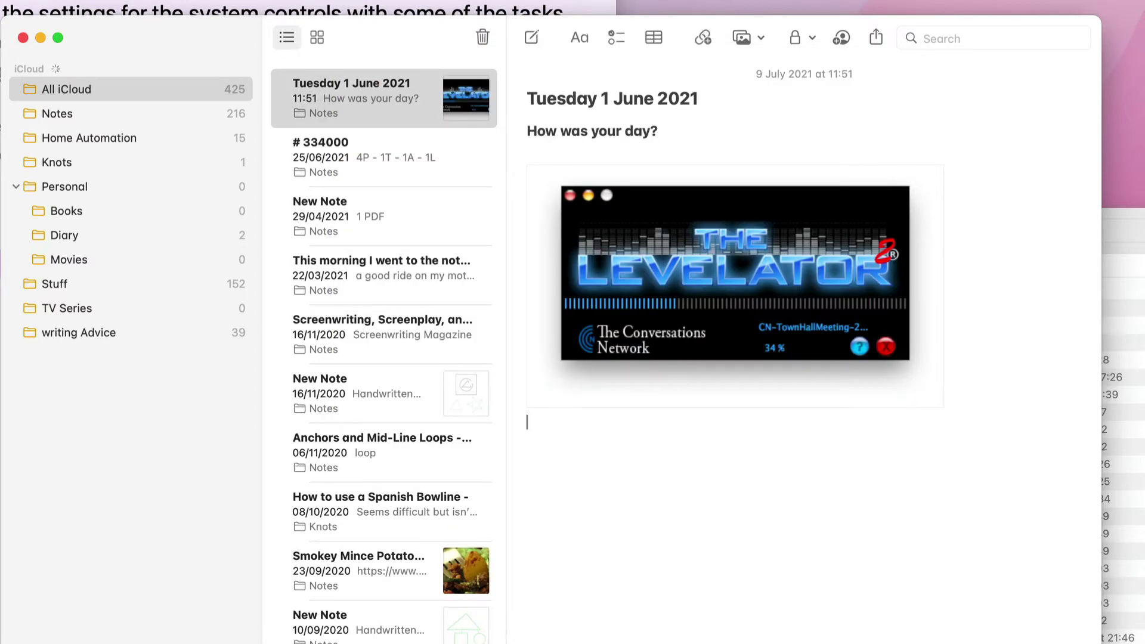
- Reopen Alfred's clipboard viewer over the note and look through the stored clipboard entries
key("super+alt+c")
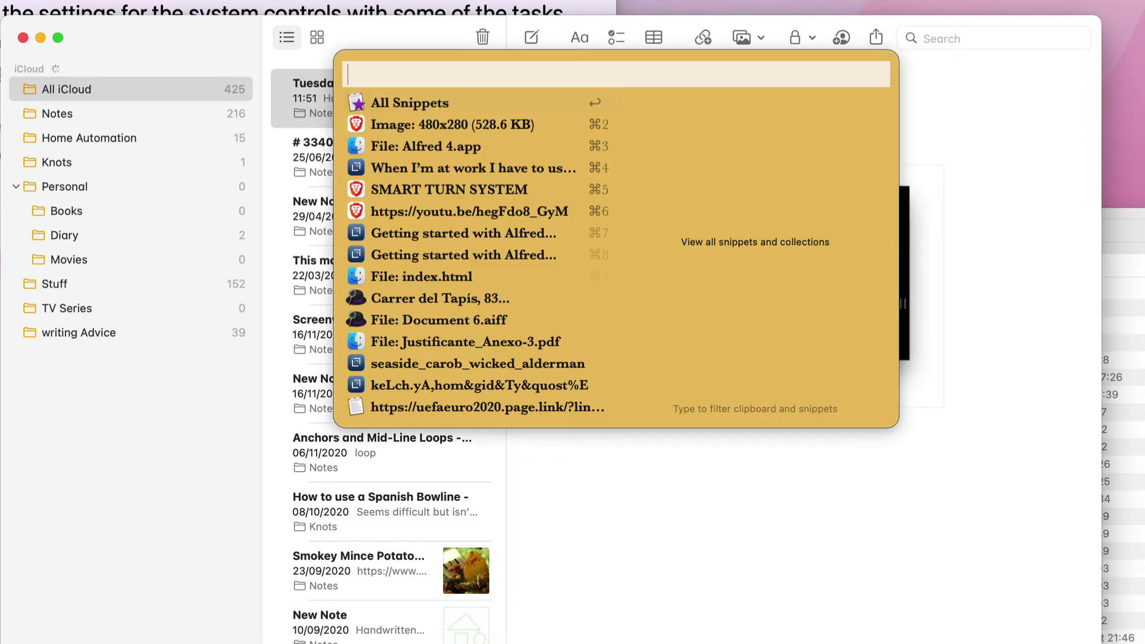
key("Down")
key("Down")
key("Down")
key("Down")
key("Down")
key("Down")
key("Down")
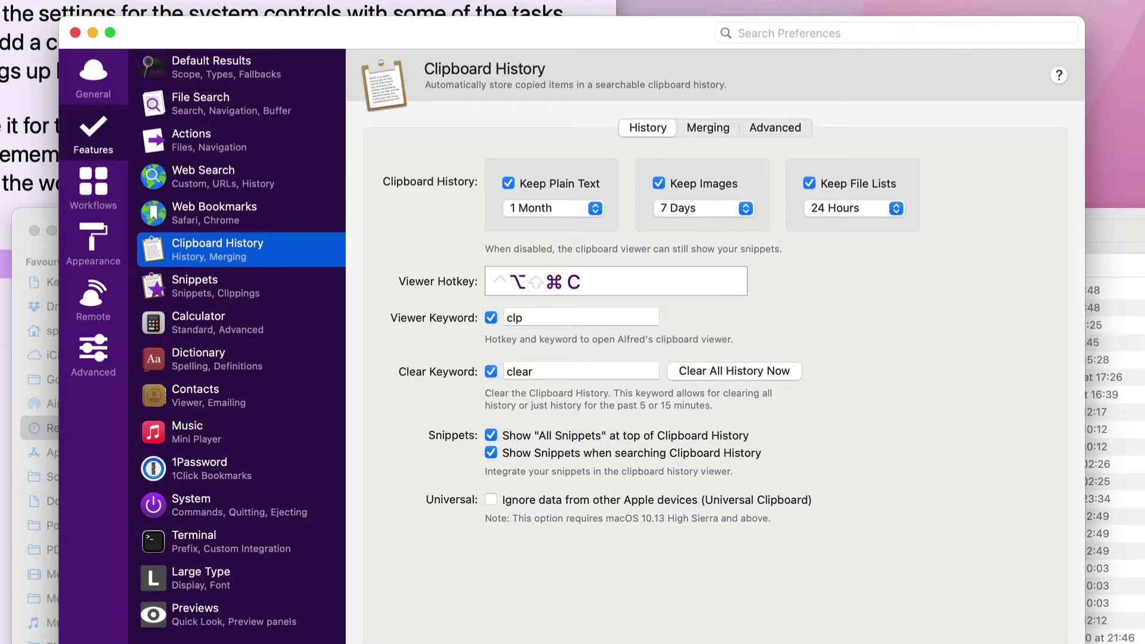
- Use Alfred's clear keyword to erase the last 15 minutes of clipboard history
key("alt+space")
type("clear")
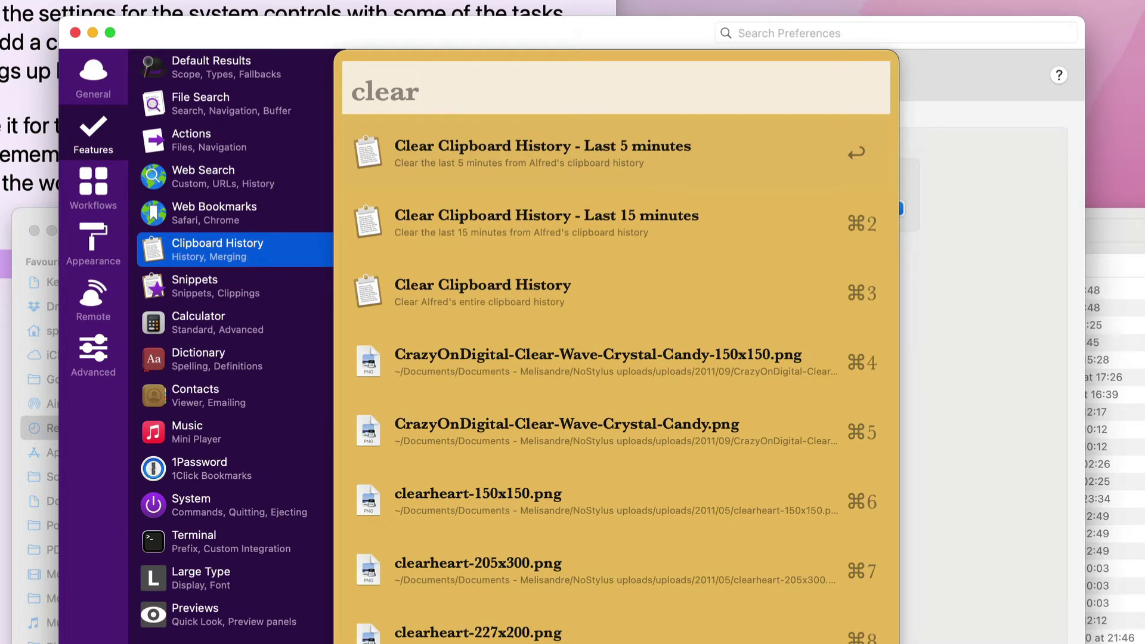
key("Down")
key("Return")
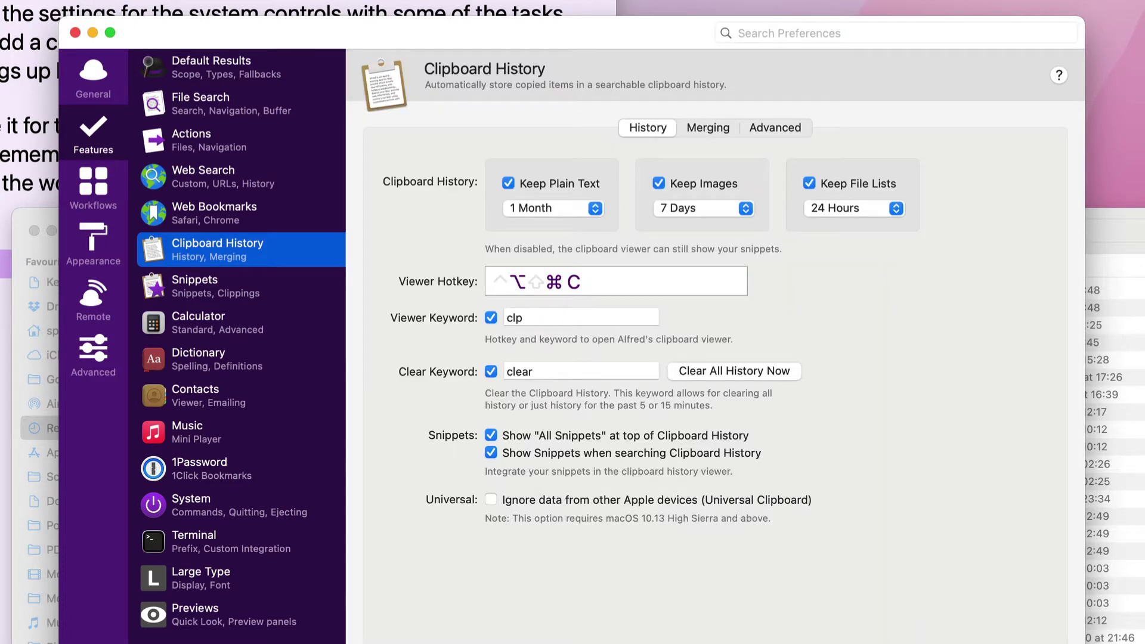
- Open the clipboard viewer with clp, check which entries remain in the history, and close it
key("alt+space")
type("clp")
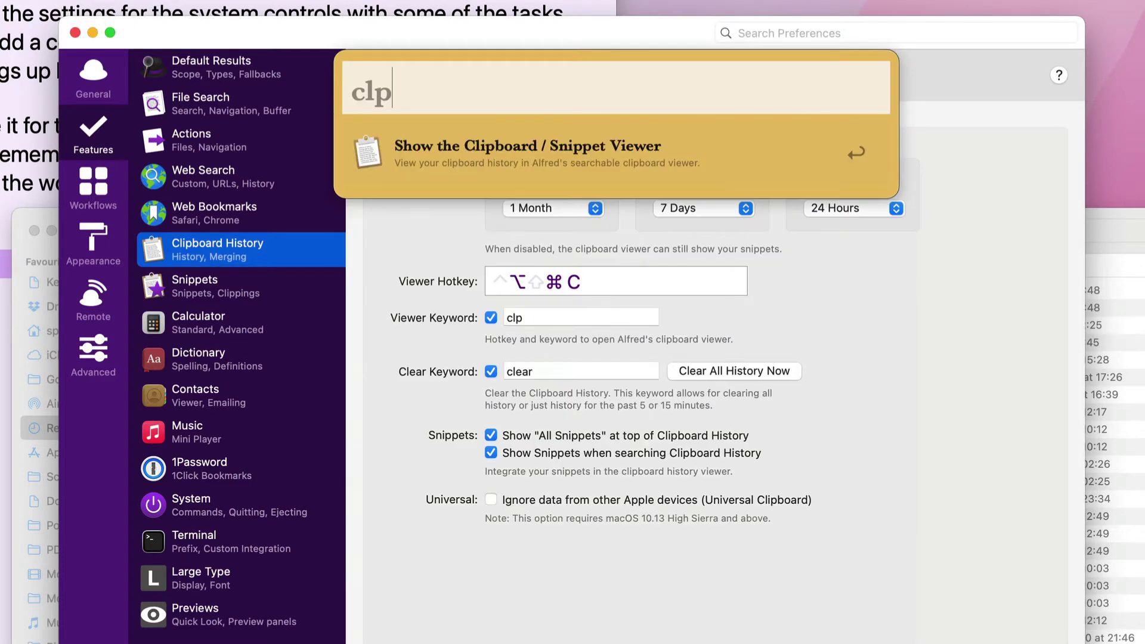
key("Return")
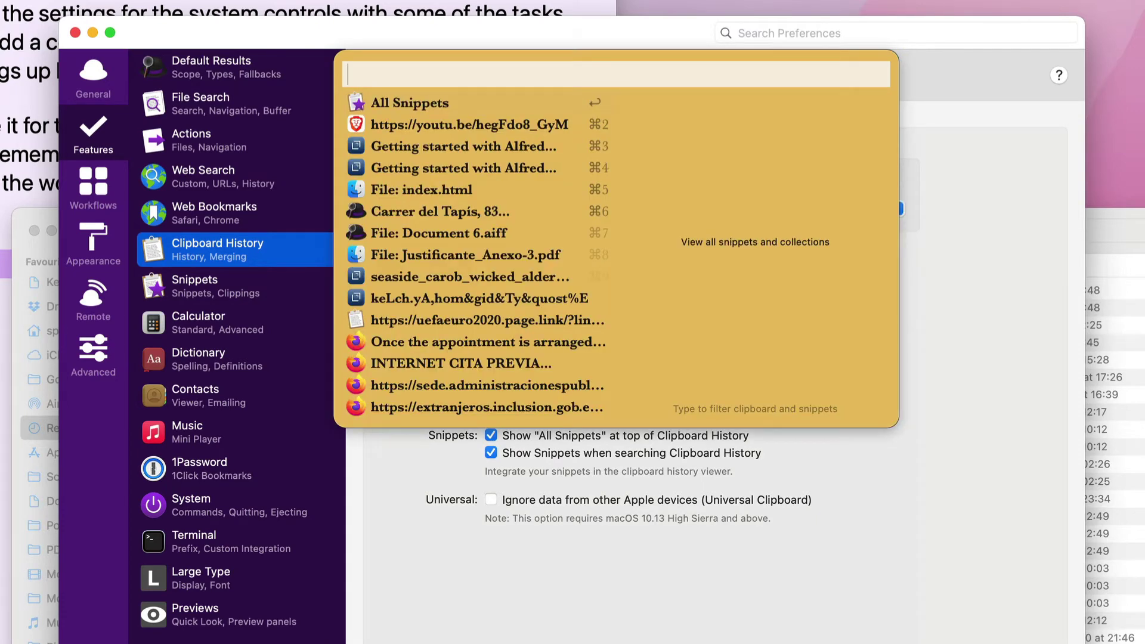
key("Down")
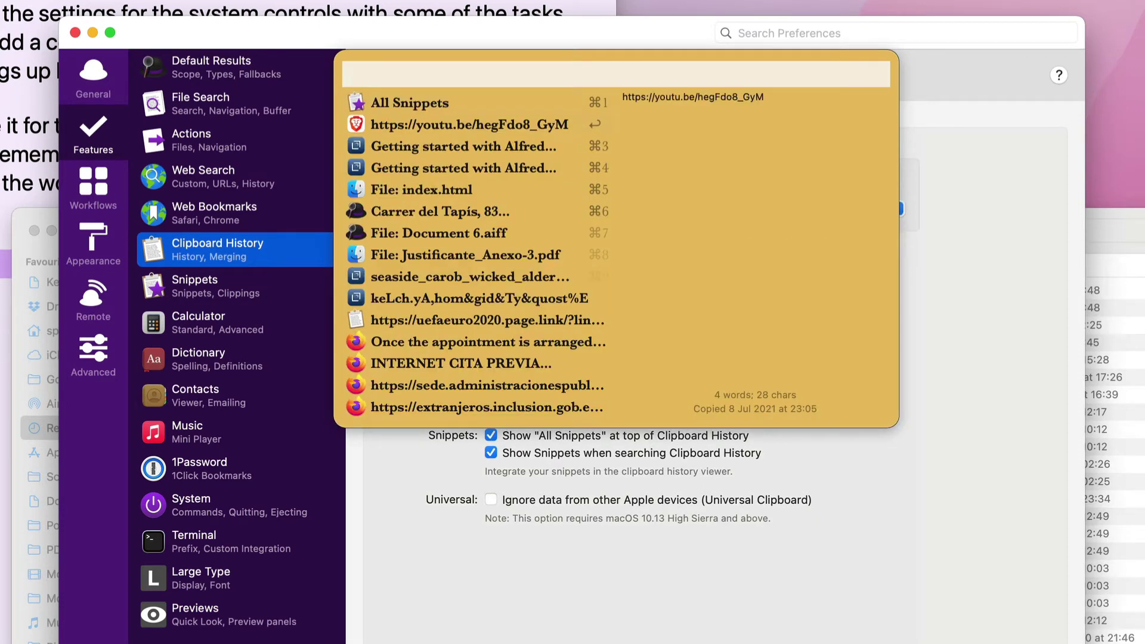
key("Down")
key("Down")
key("Down")
key("Down")
key("Down")
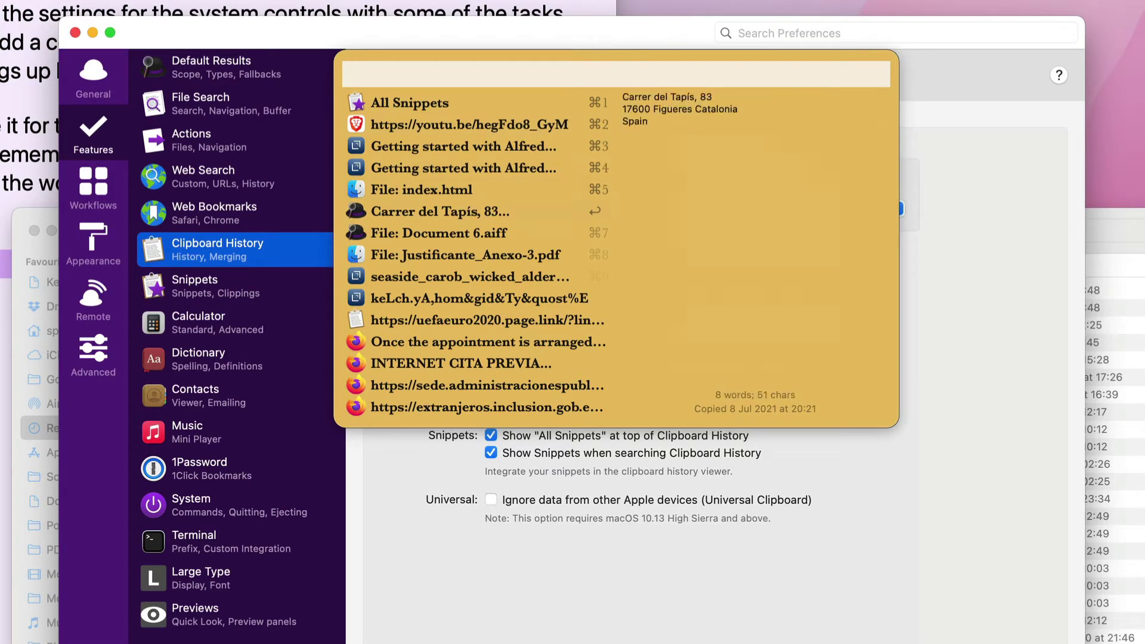
key("Escape")
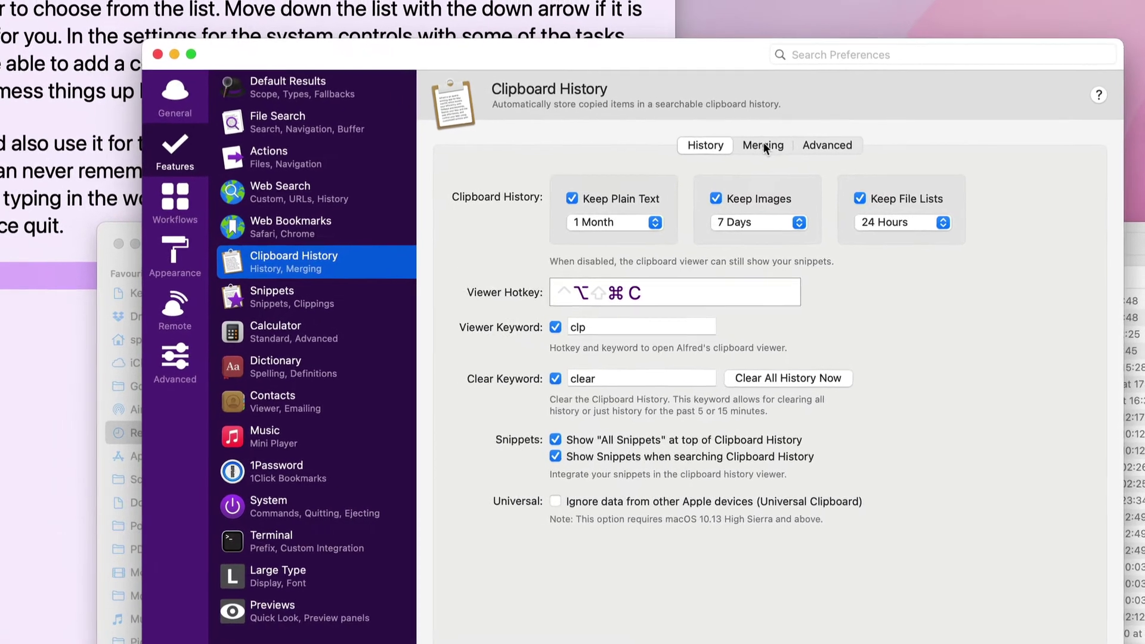
- Show the Merging settings for Clipboard History, and copy the heading "System Commands with Alfred" from the draft in Drafts
left_click(710, 128)
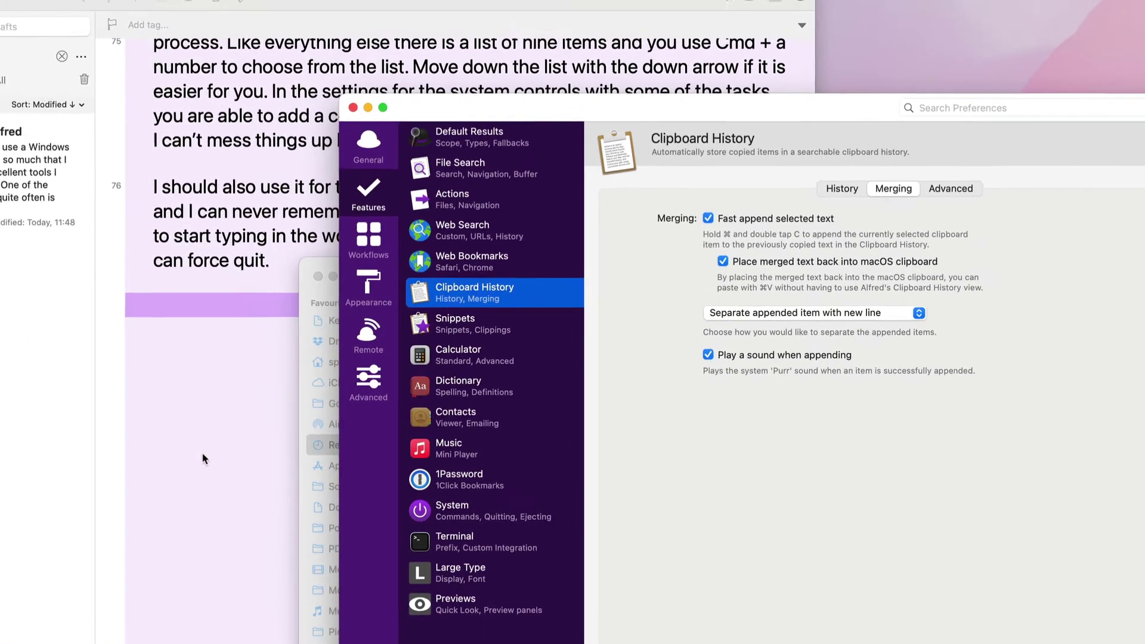
left_click(88, 504)
scroll(513, 379, "up", 10)
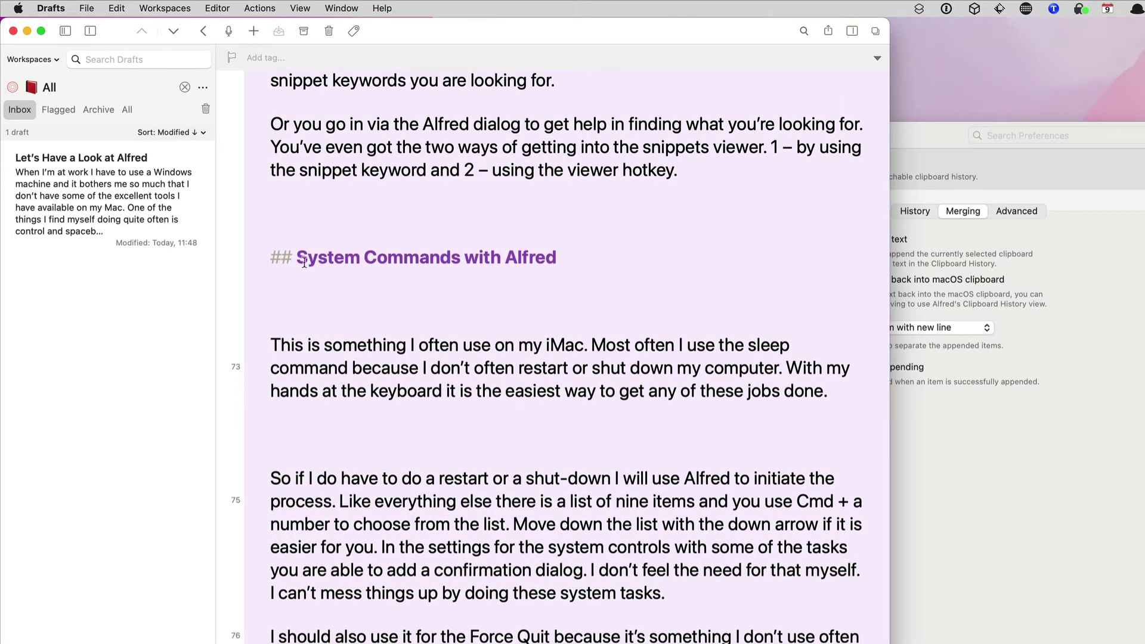
left_click_drag(297, 257, 555, 260)
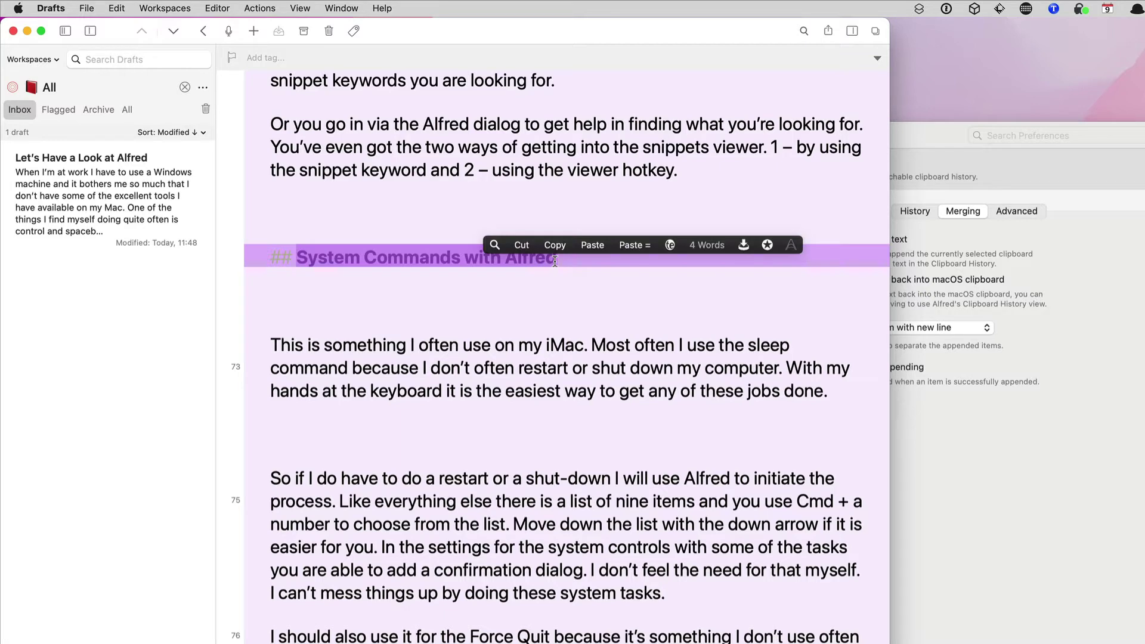
key("super+c")
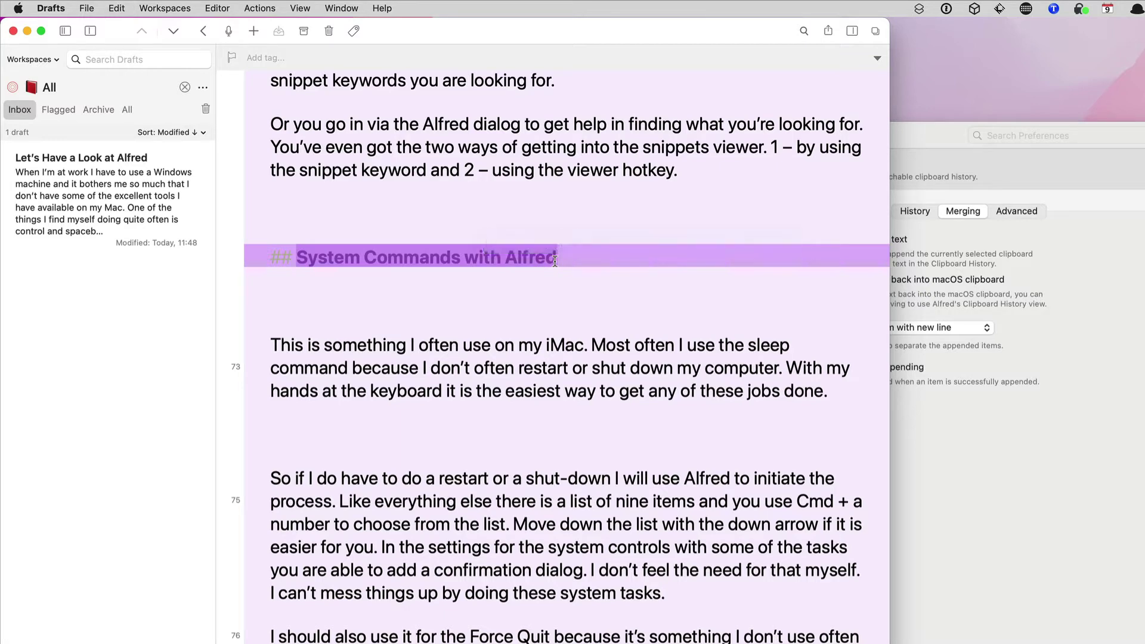
- Copy the draft headings "Taking It Further Than Imported Collections" and "Snippets" one after the other
scroll(555, 261, "up", 15)
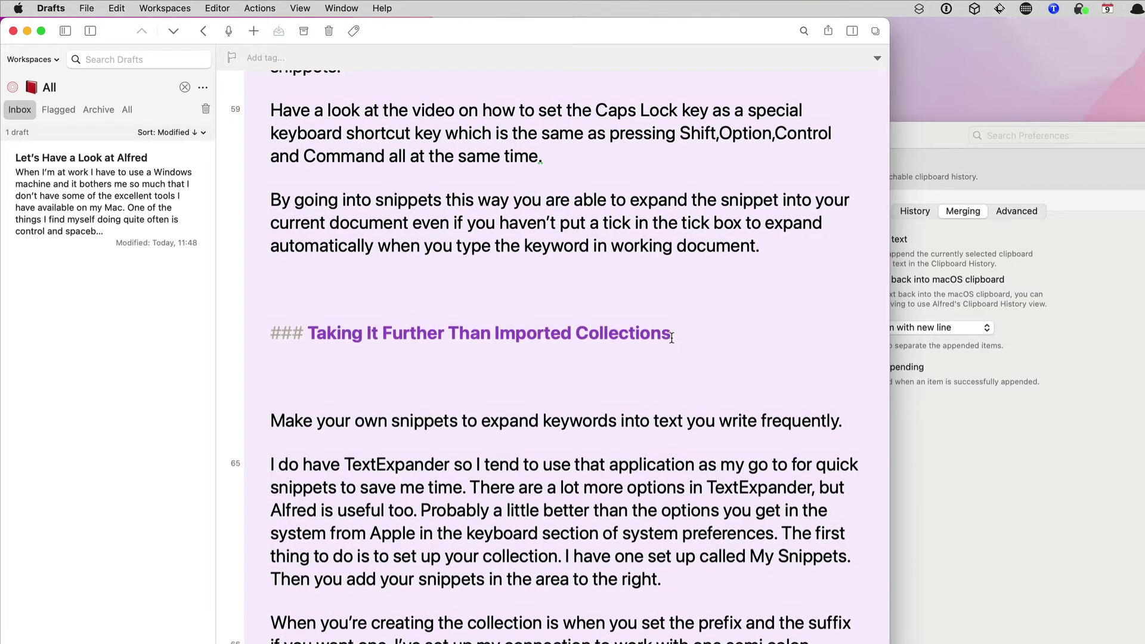
left_click_drag(671, 333, 307, 330)
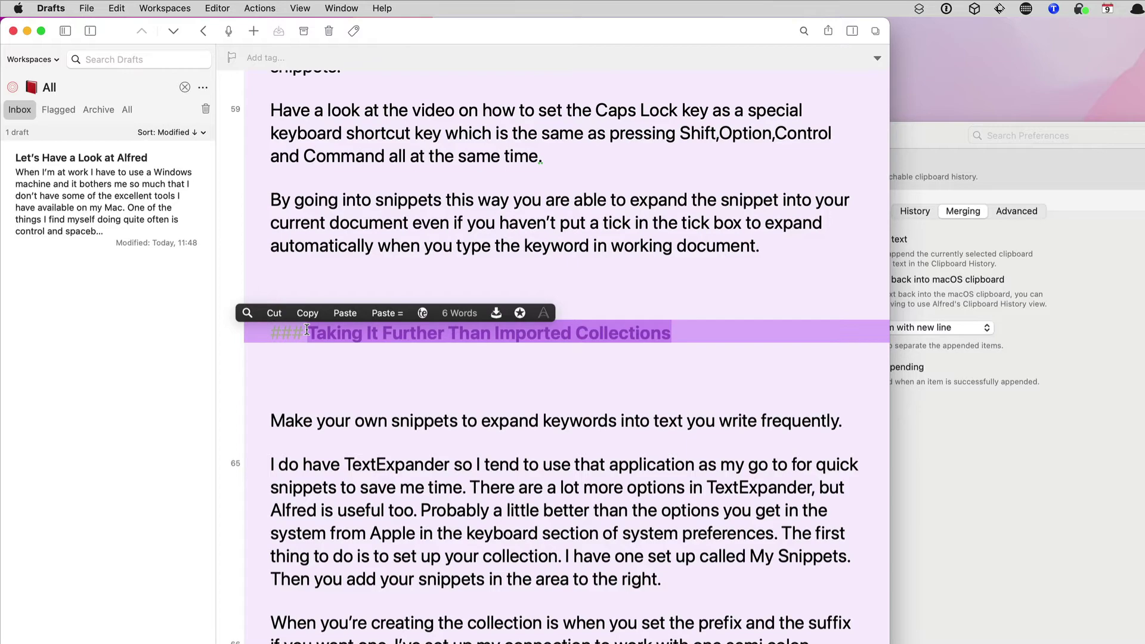
key("super+c")
scroll(306, 330, "up", 20)
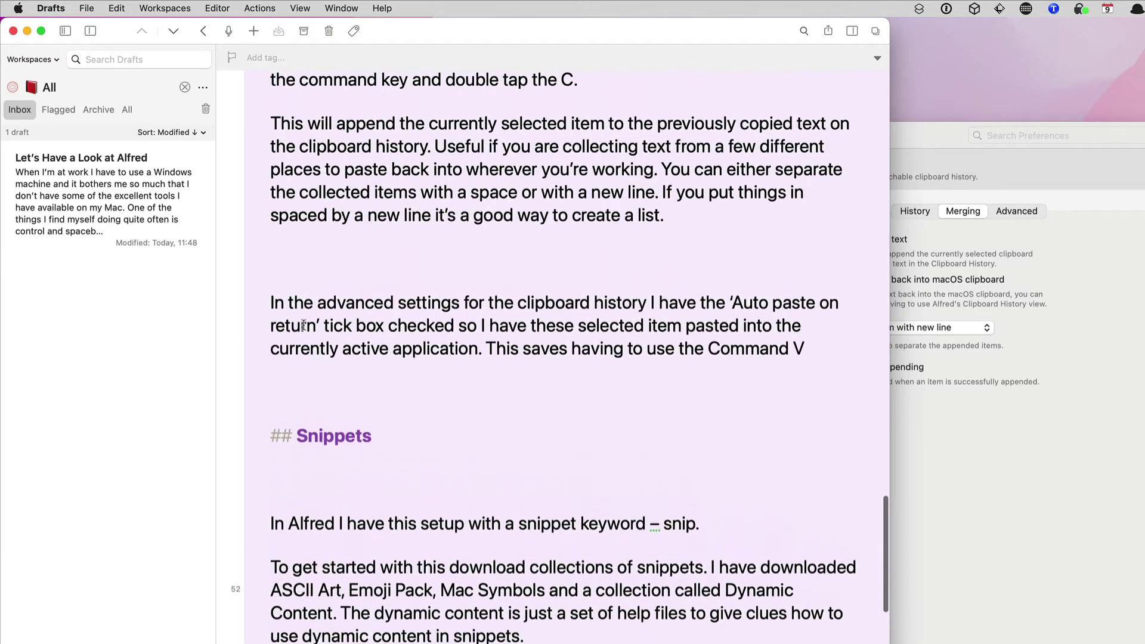
triple_click(331, 438)
key("super+c")
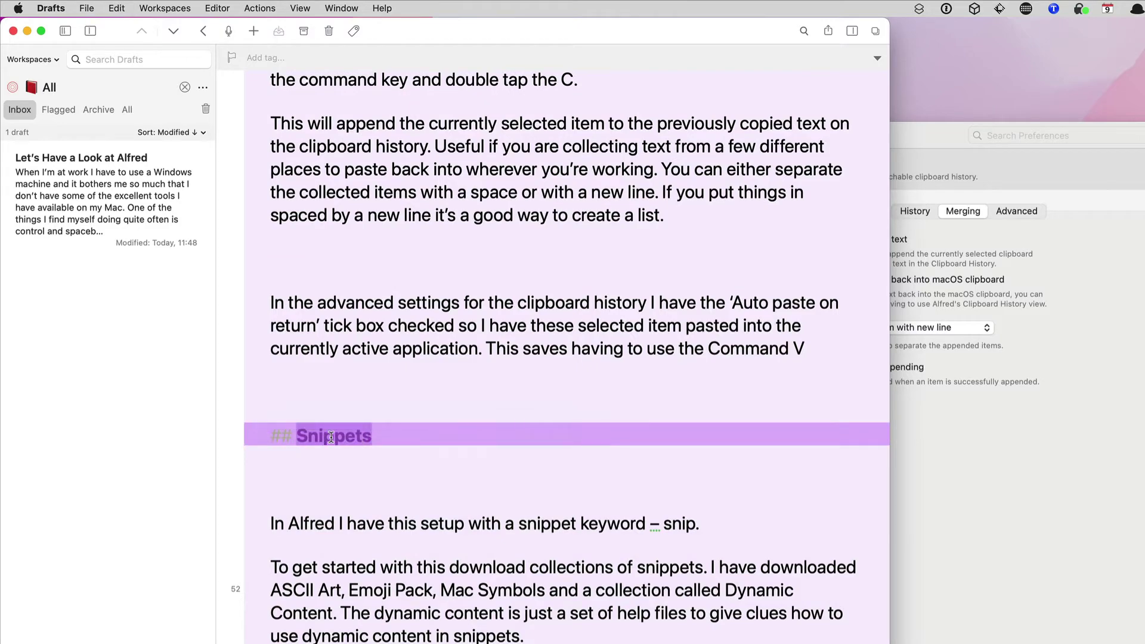
- Copy the draft headings "Using Alfred As a Clipboard Manager" and "Using Actions On the Results of Alfred Search" one after the other
scroll(332, 437, "up", 15)
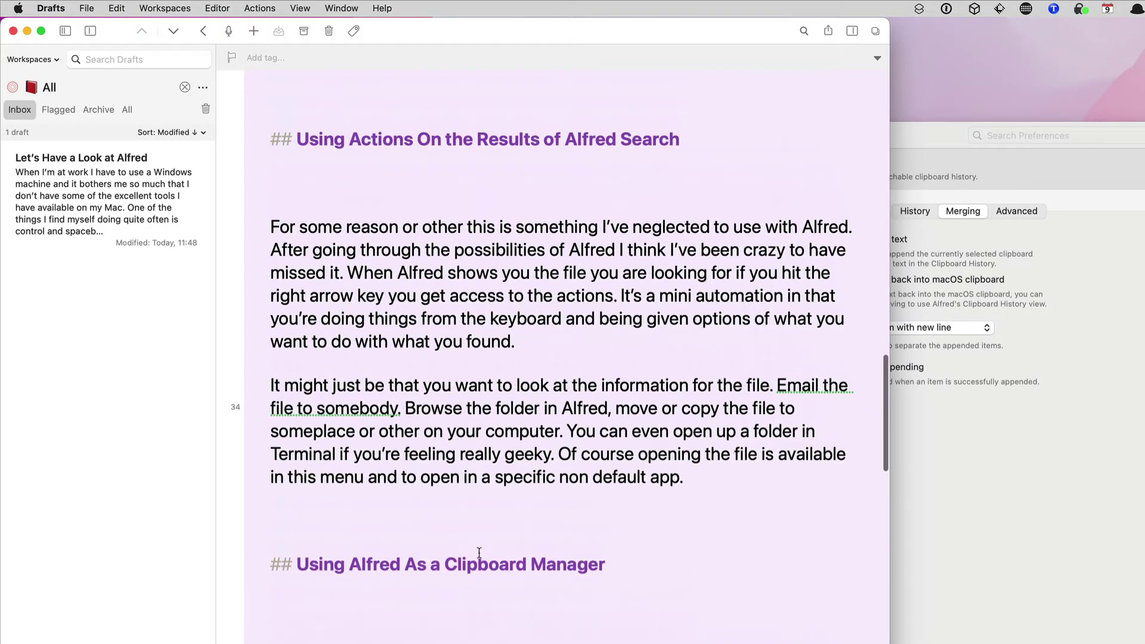
left_click_drag(617, 566, 301, 566)
key("super+c")
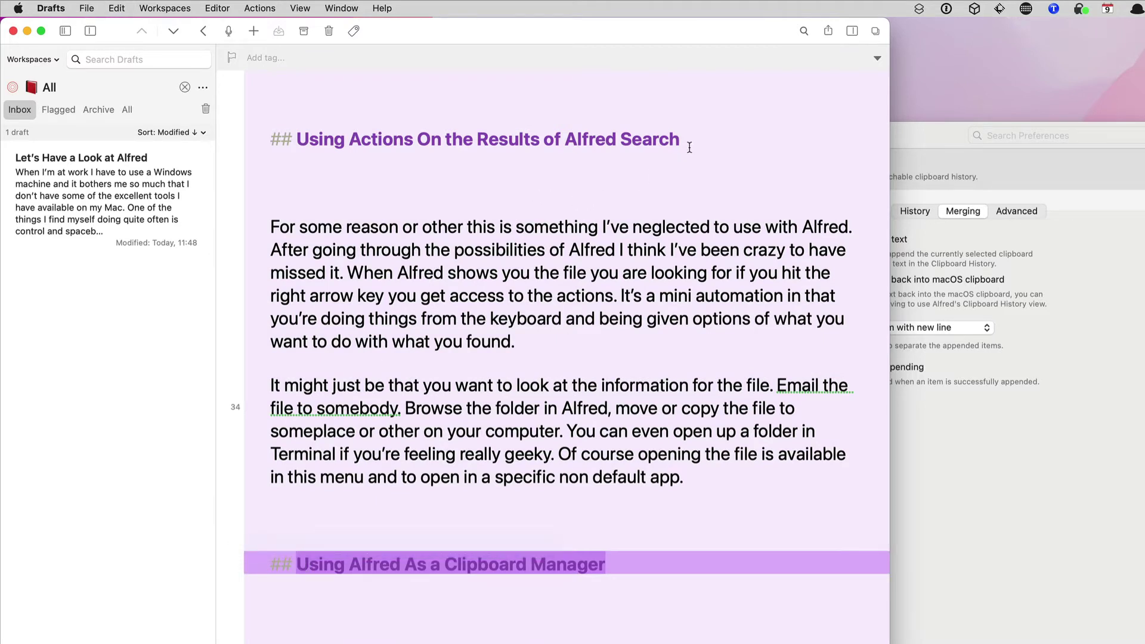
left_click_drag(684, 142, 294, 145)
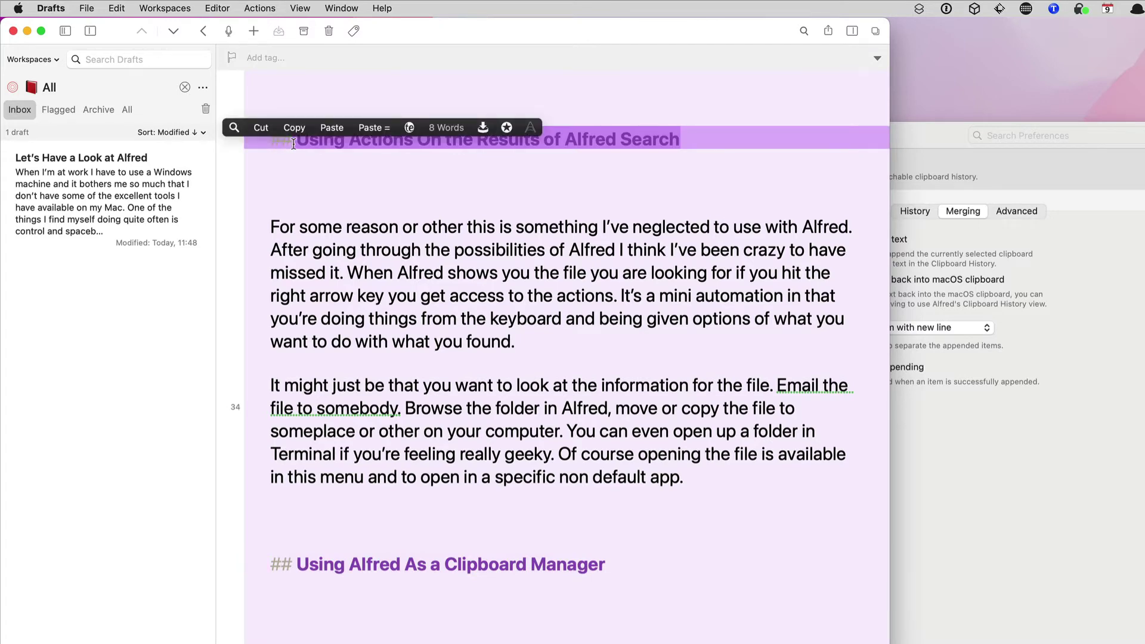
key("super+c")
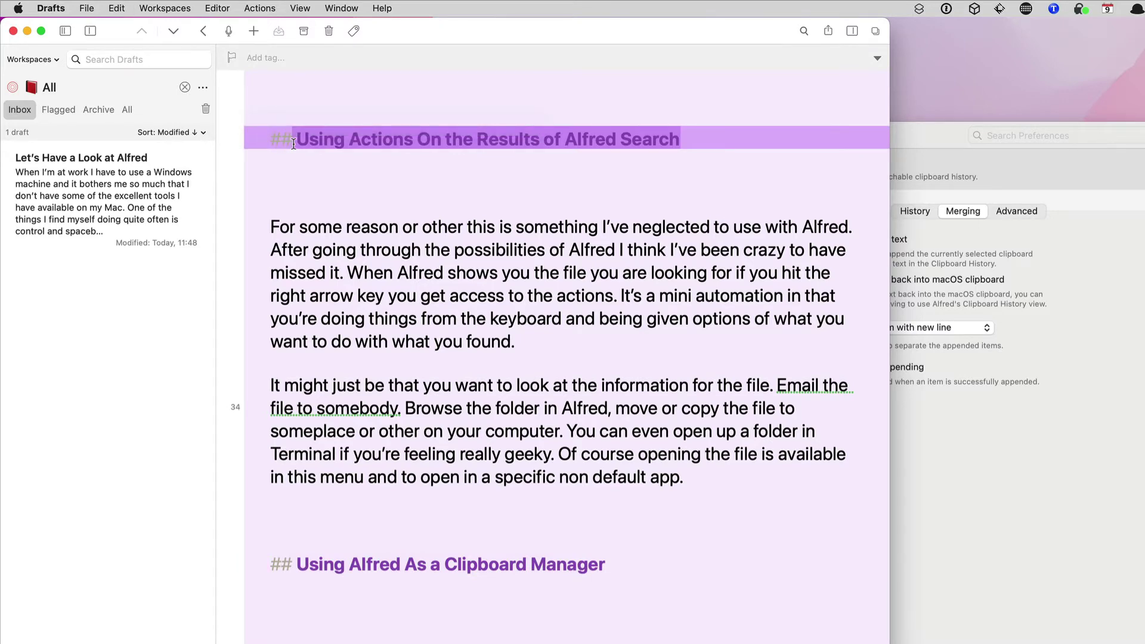
- Add three line breaks at the end of the draft and paste the merged clipboard text there
key("super+Down")
key("Return")
key("Return")
key("Return")
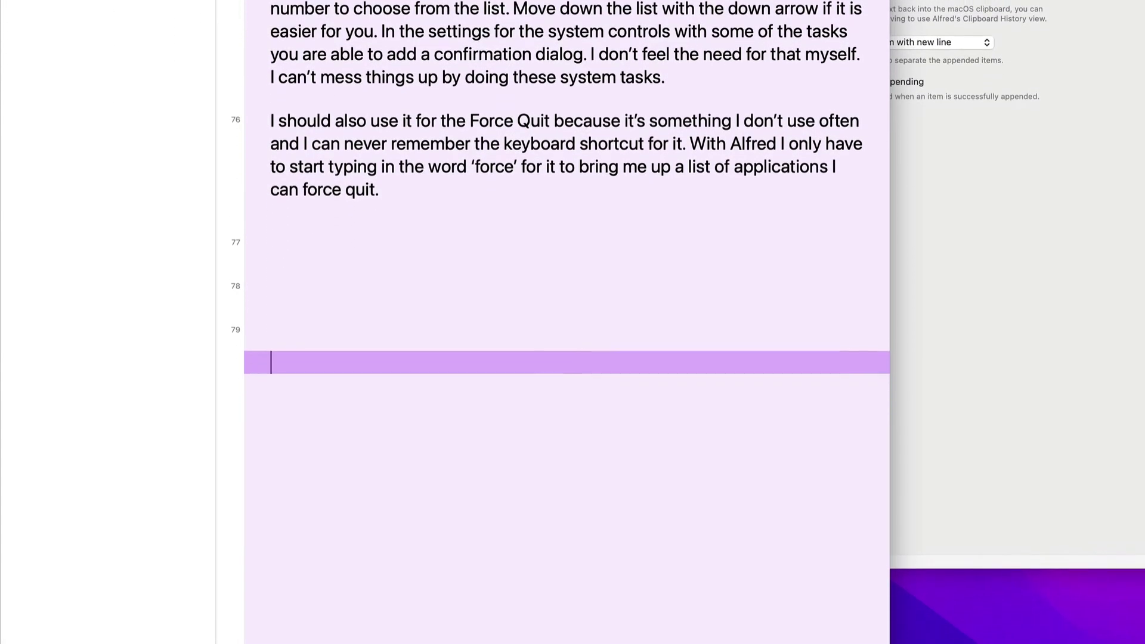
key("super+v")
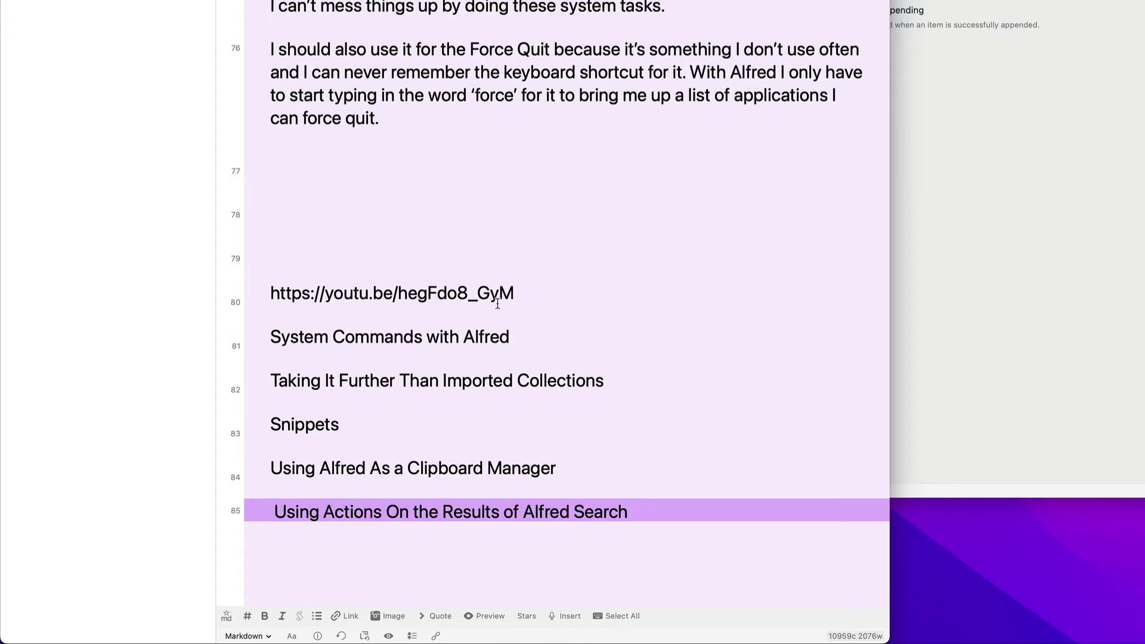
- Cut the YouTube link from the pasted text, and delete the five pasted headings below it from the draft
triple_click(513, 292)
key("super+x")
key("super+Tab")
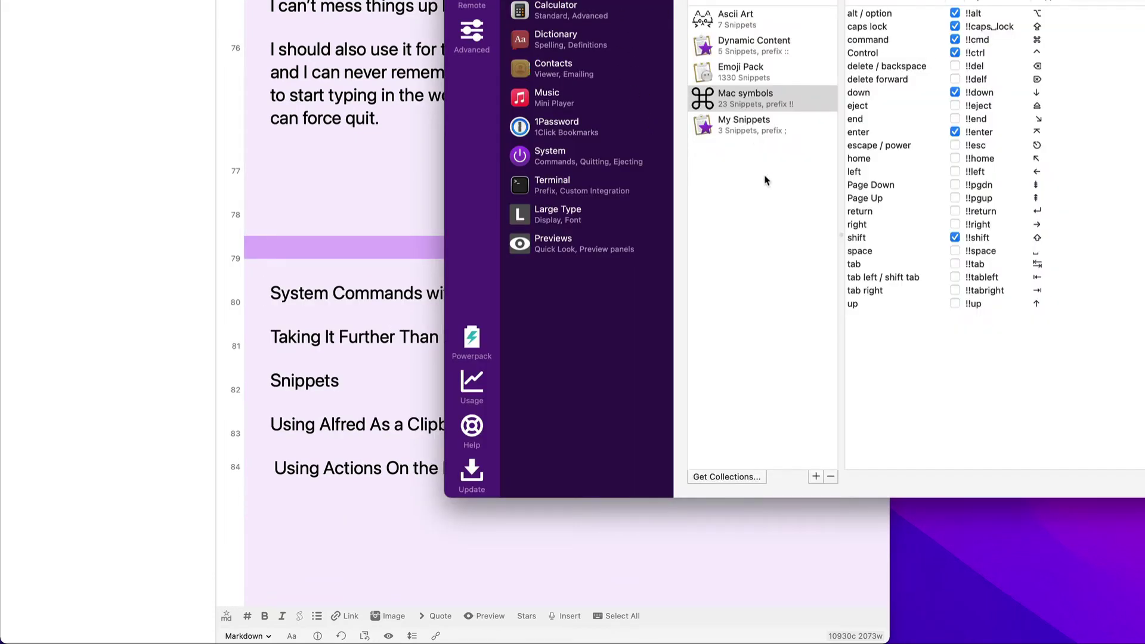
left_click(345, 244)
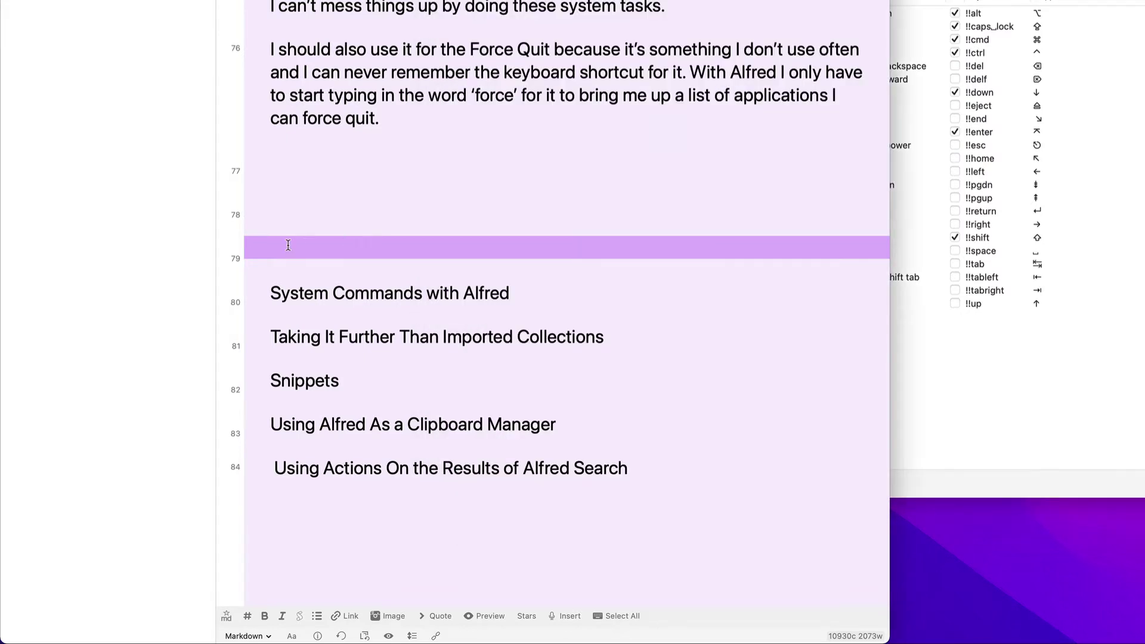
left_click_drag(288, 245, 660, 562)
key("BackSpace")
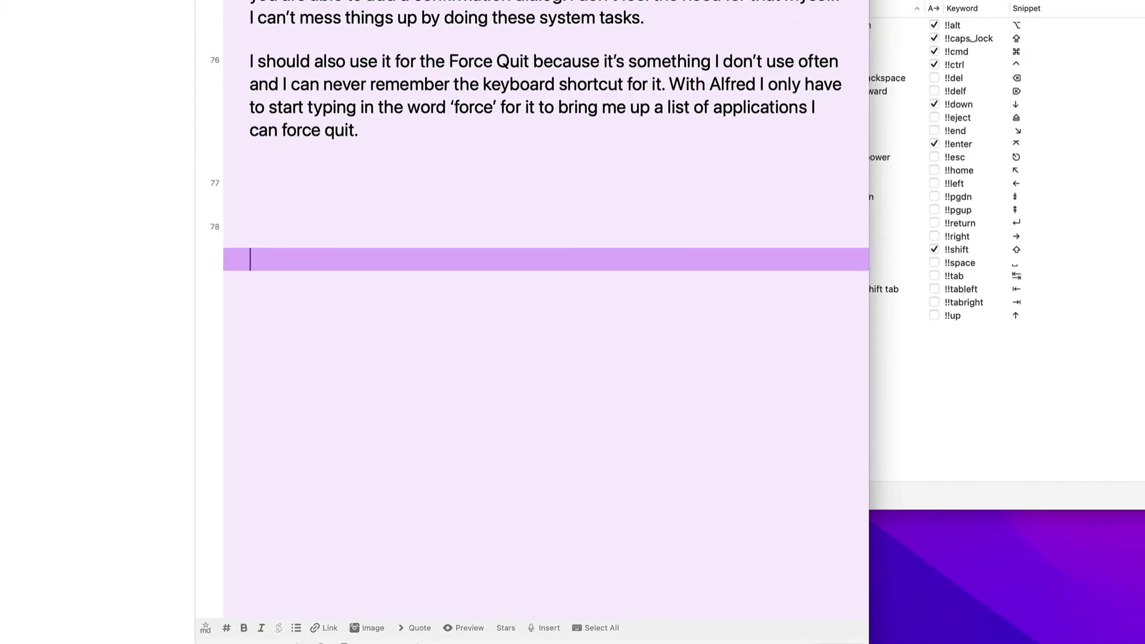
- Switch to Alfred's Snippets preferences and enable auto-expansion for Happy - Cheers and Happy - Owl in the Ascii Art collection
key("super+Tab")
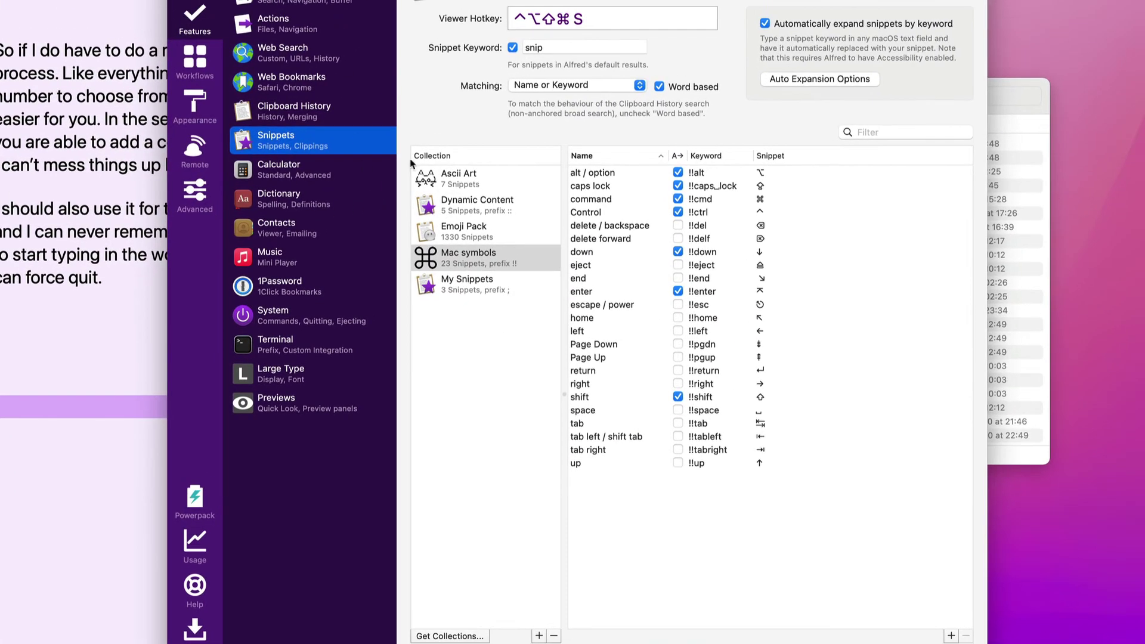
left_click(480, 179)
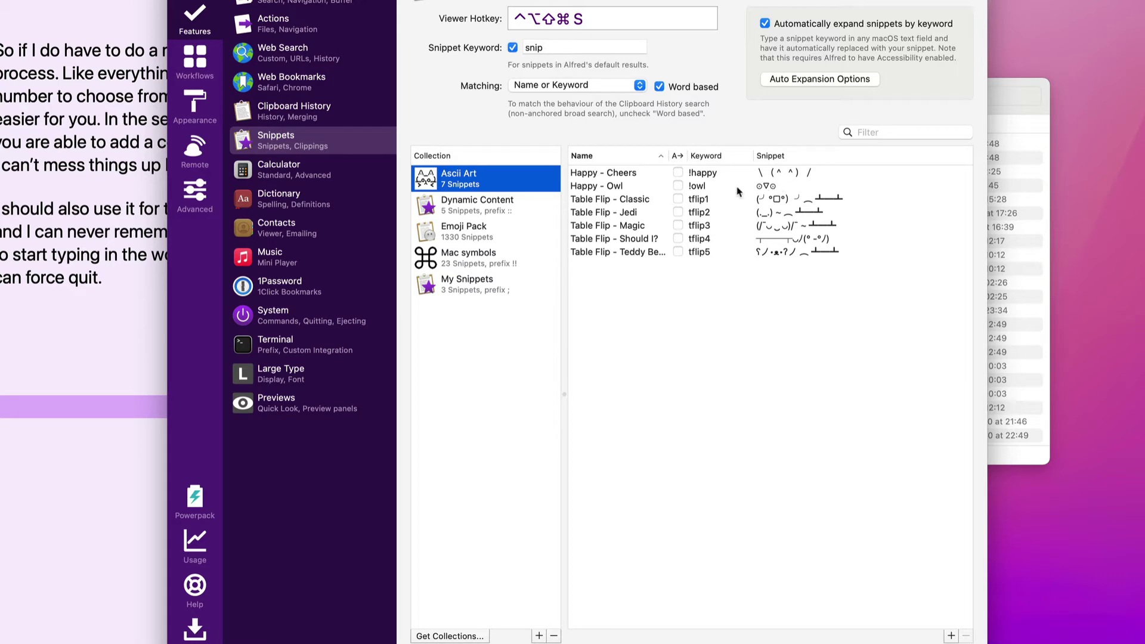
left_click(678, 173)
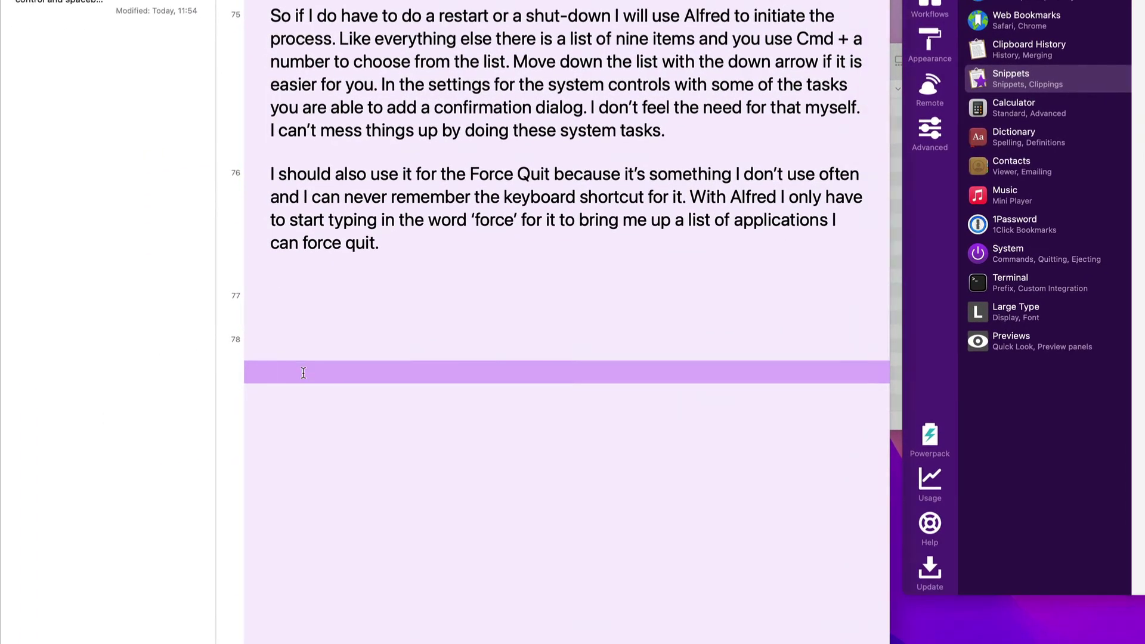
- Test the !happy and !owl snippet keywords at the end of the draft in Drafts, and delete the expanded ascii art
type("!happy")
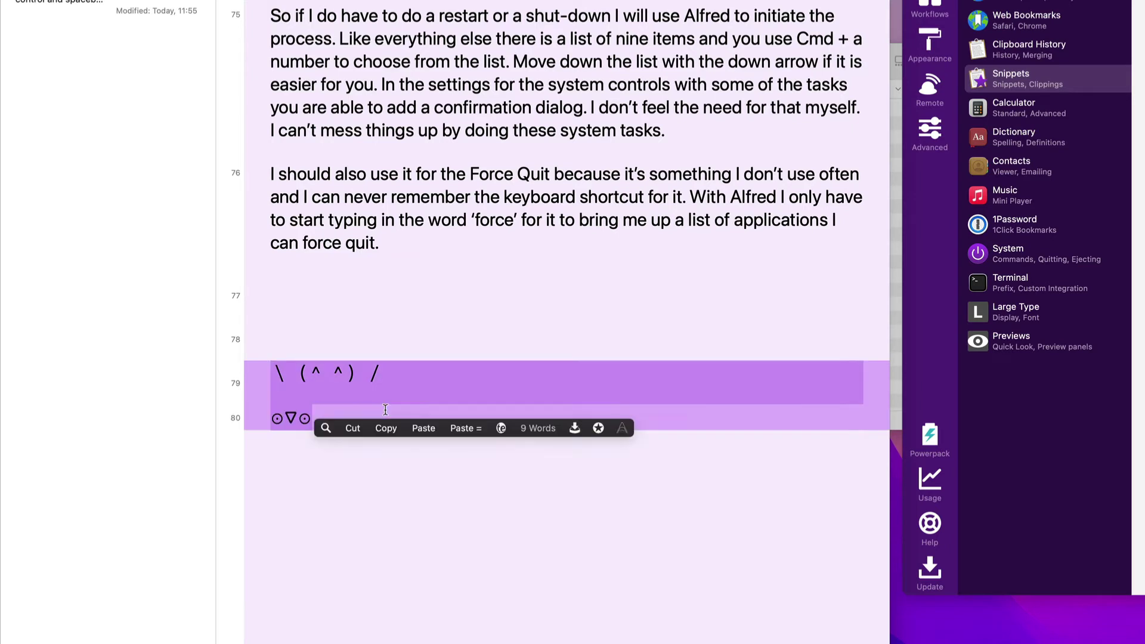
key("BackSpace")
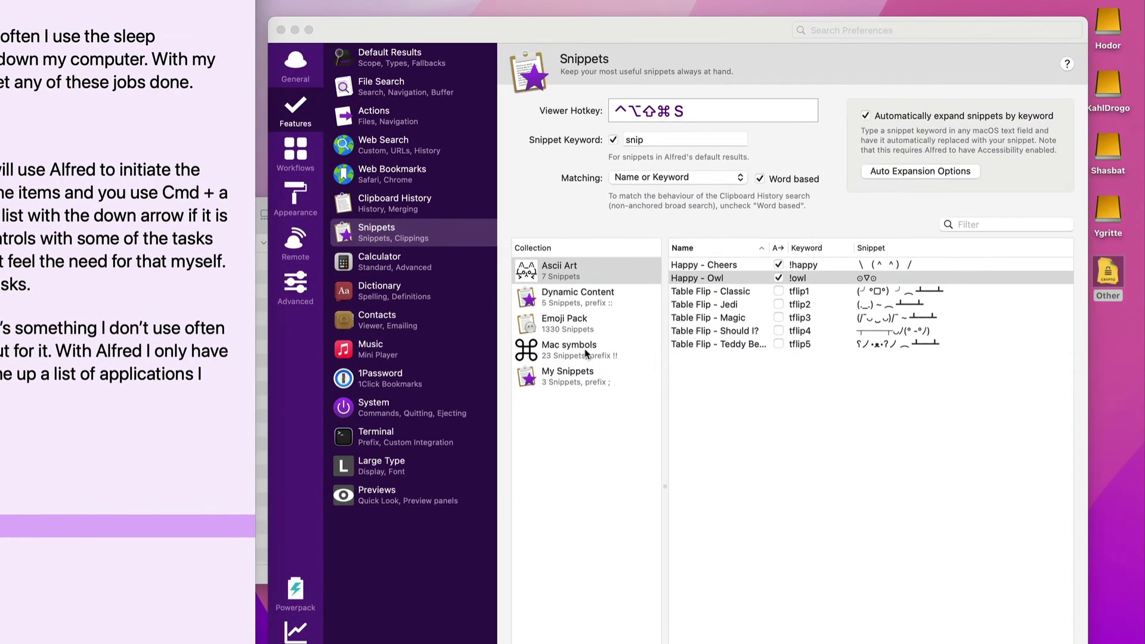
- Show the Mac symbols snippet collection in Alfred, and begin a snippet keyword with !!cm at the end of the draft in Drafts
left_click(1133, 206)
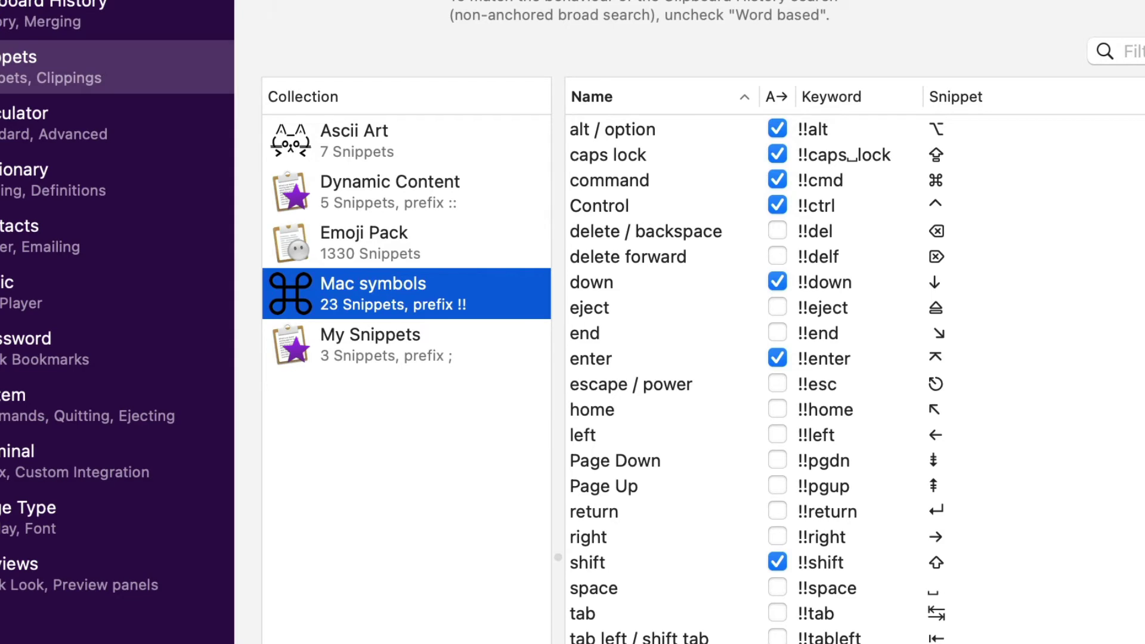
key("super+Tab")
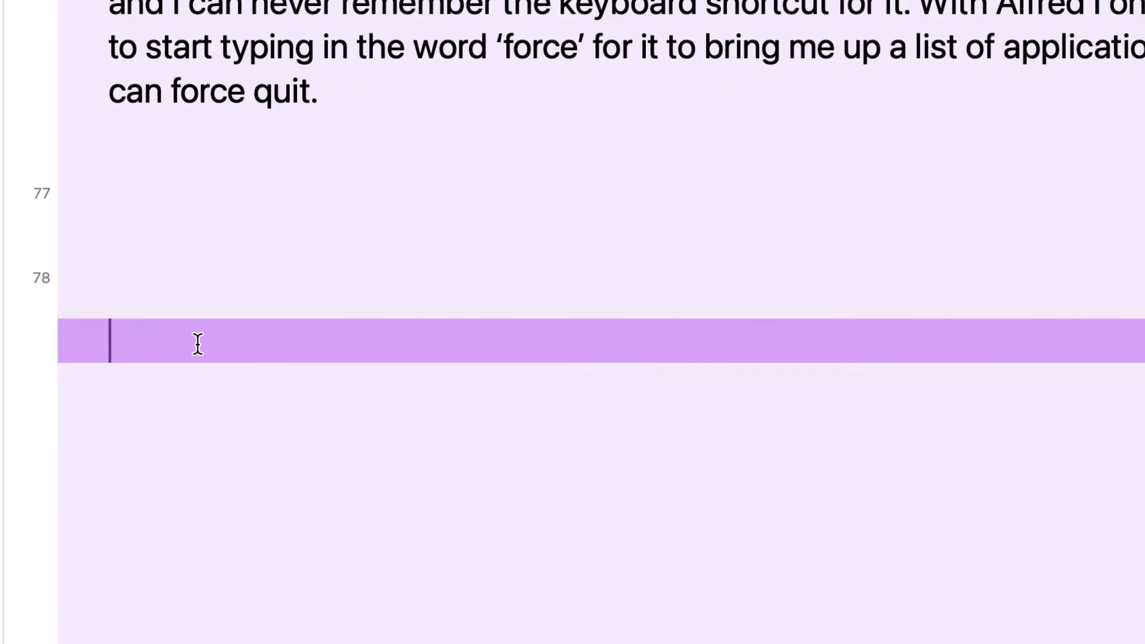
type("!!cm")
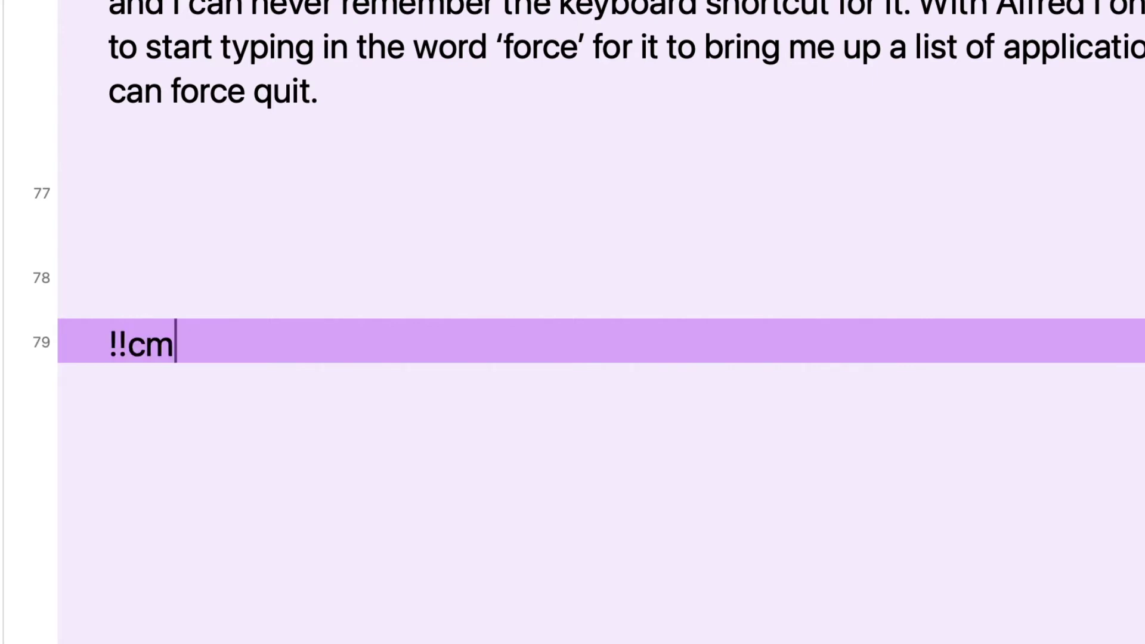